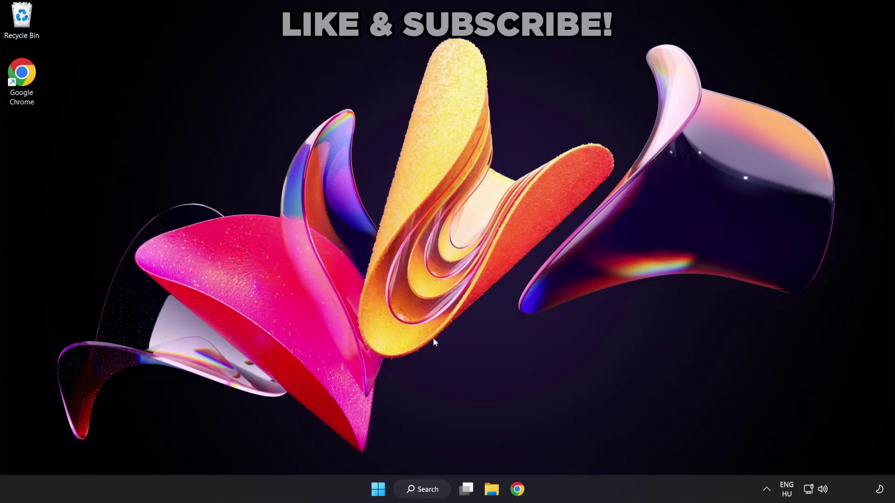
- Search Windows for 'device manager'
left_click(432, 495)
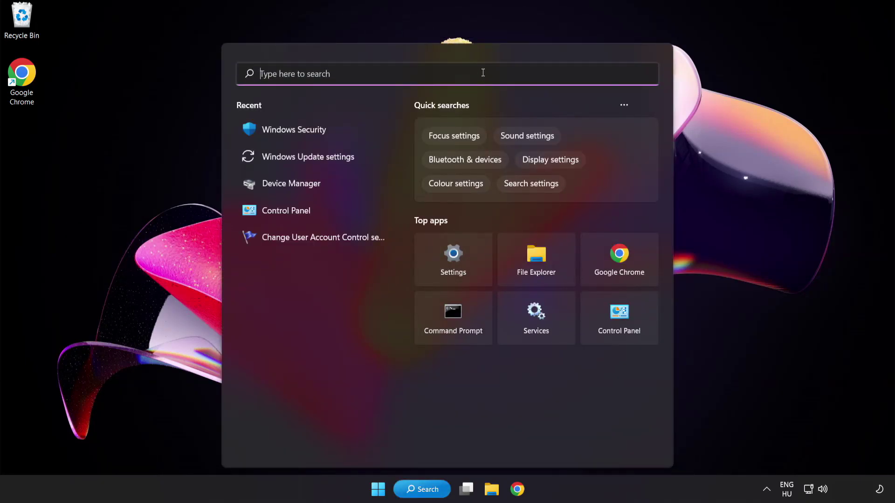
type("device manag")
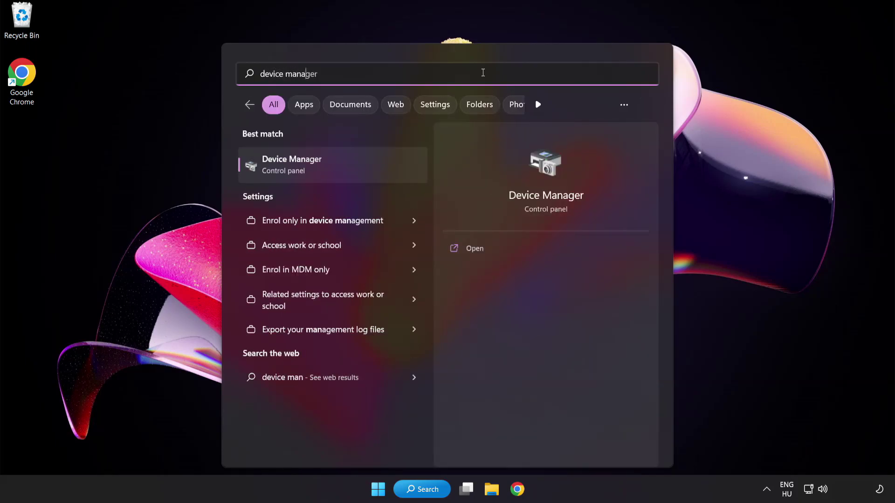
type("er")
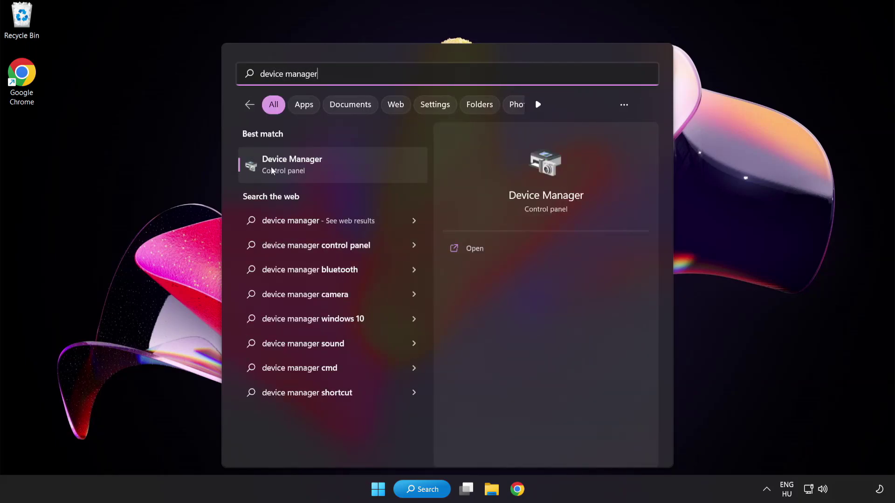
- Open Device Manager and expand Display adapters to select the VMware SVGA 3D adapter
left_click(359, 172)
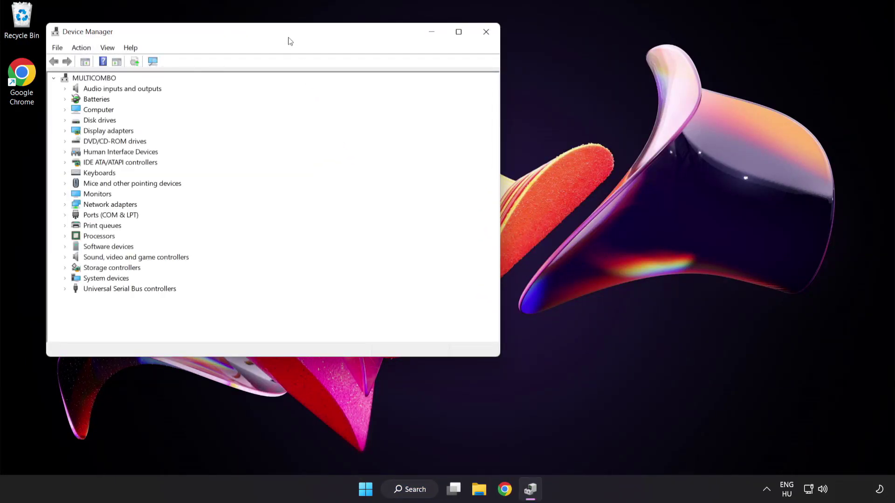
left_click_drag(289, 38, 438, 94)
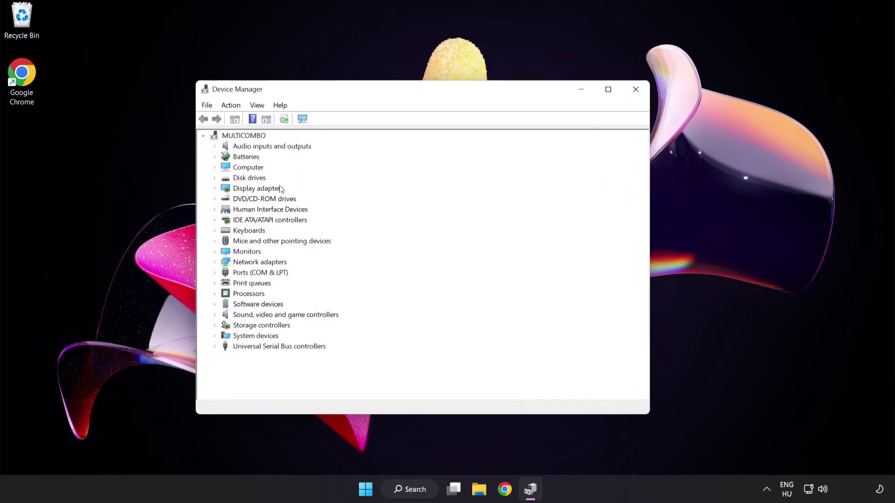
left_click(261, 189)
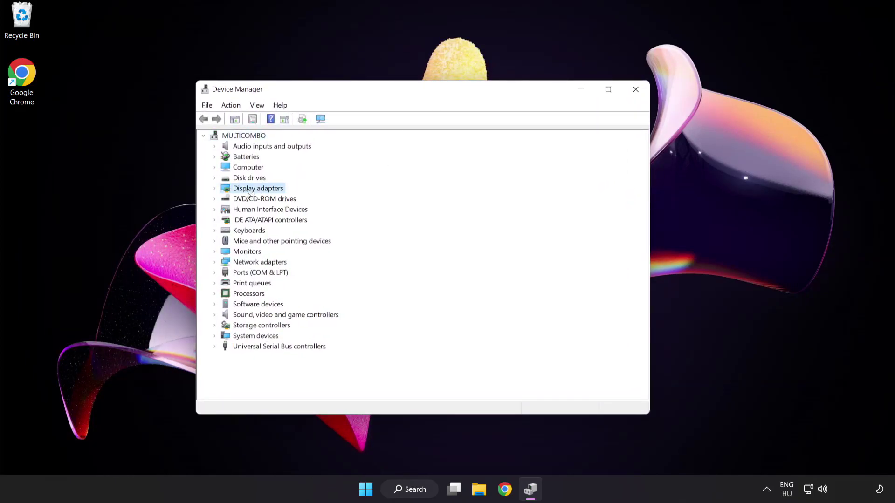
left_click(215, 190)
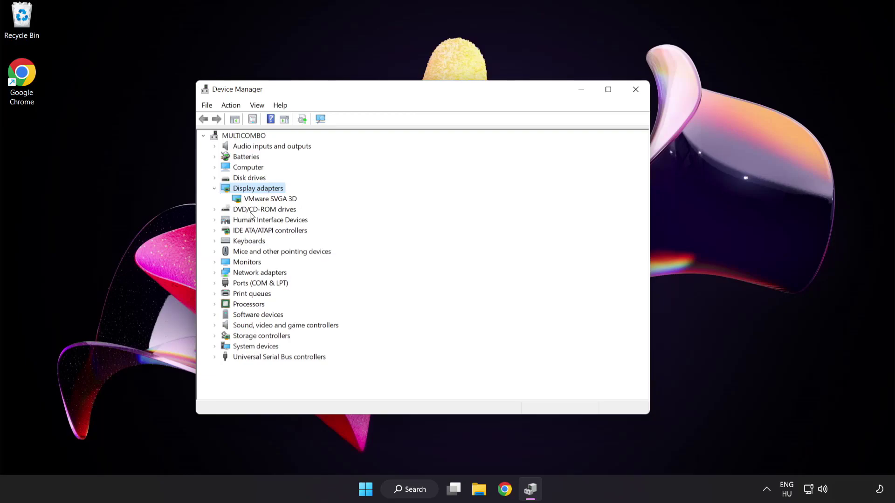
left_click(235, 195)
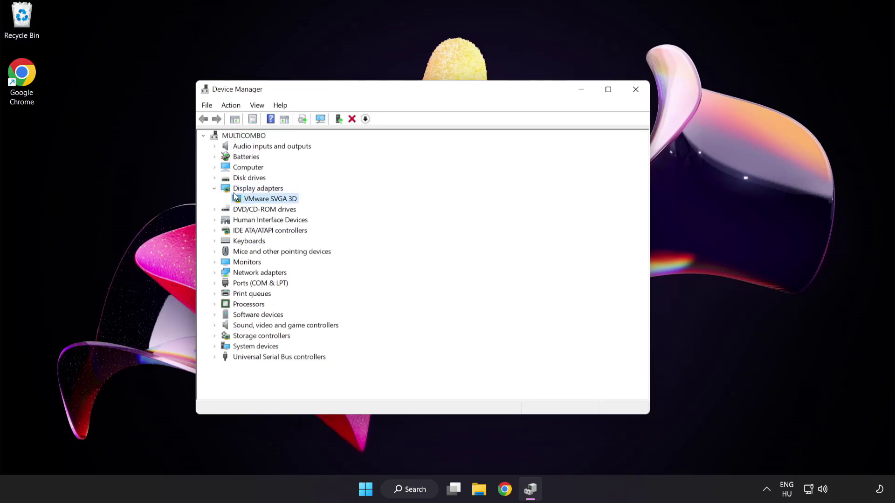
- Update the VMware SVGA 3D driver automatically, confirming the best one is installed, then close Device Manager
right_click(264, 201)
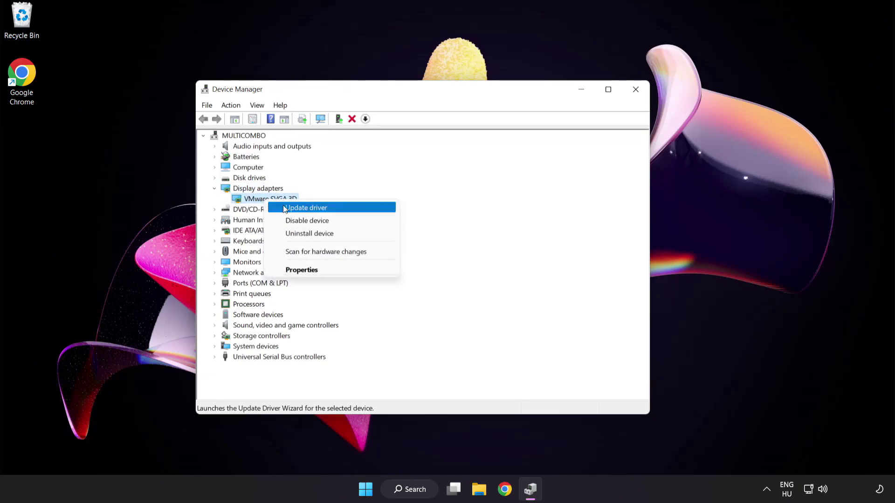
left_click(347, 209)
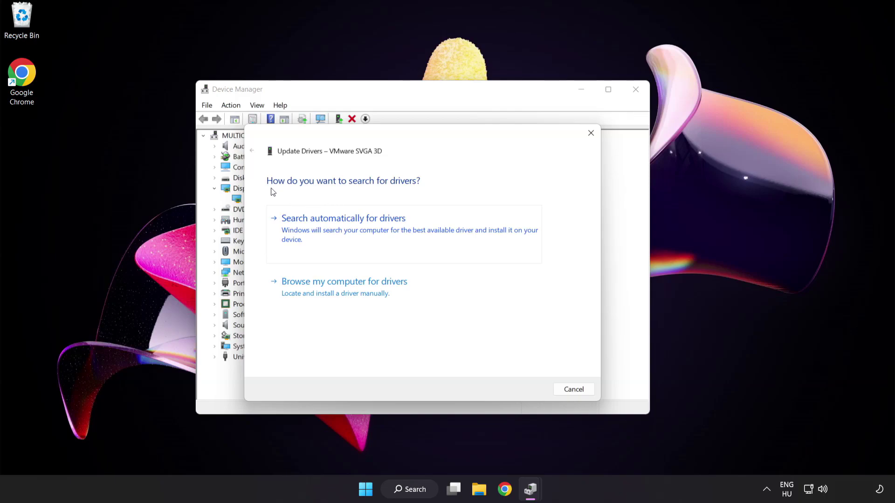
left_click(390, 232)
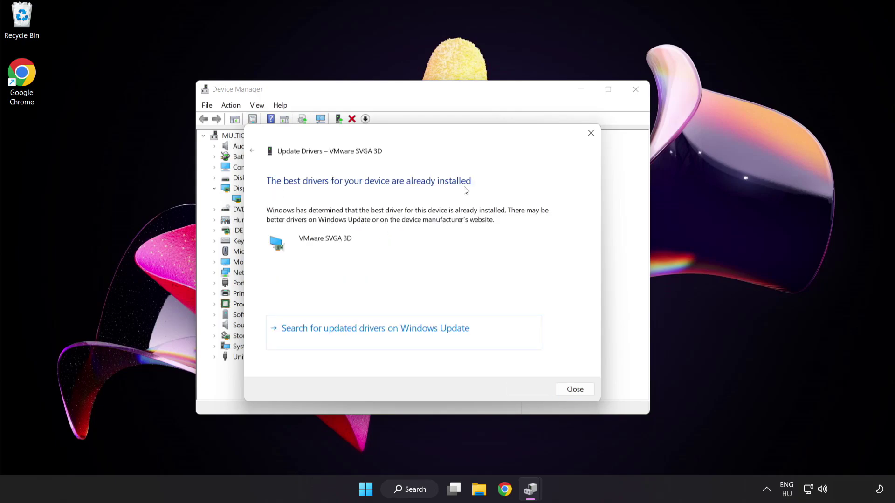
left_click(573, 391)
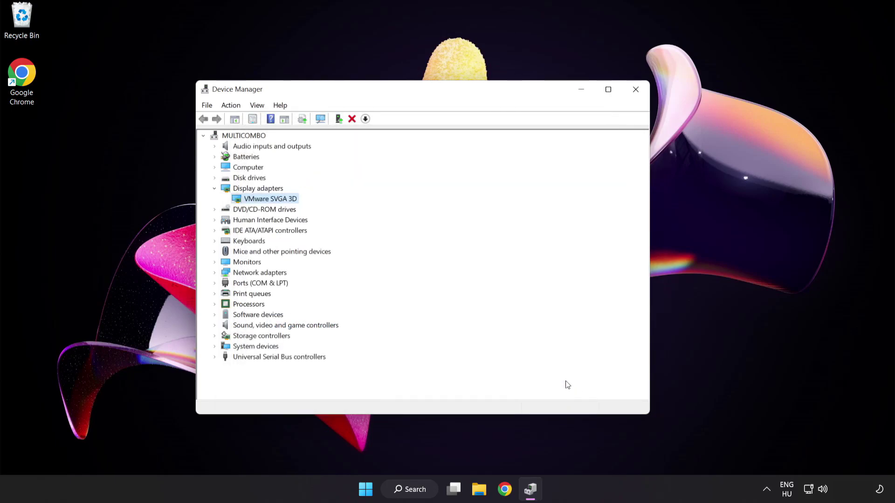
left_click(634, 90)
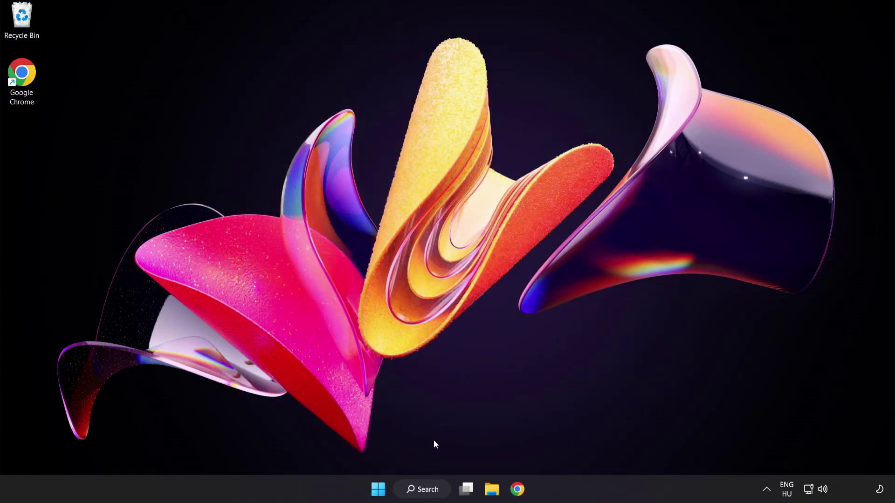
- Run a Windows Update check from Settings, confirming the PC is up to date, then close Settings
left_click(434, 493)
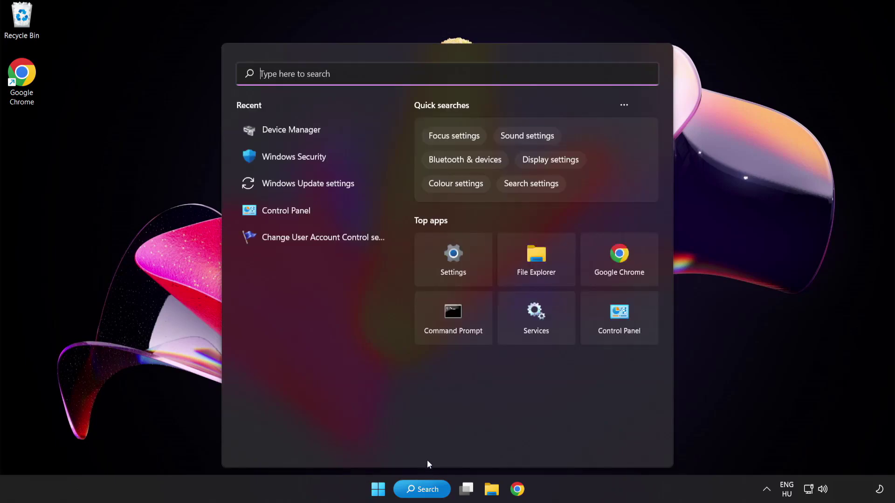
type("update")
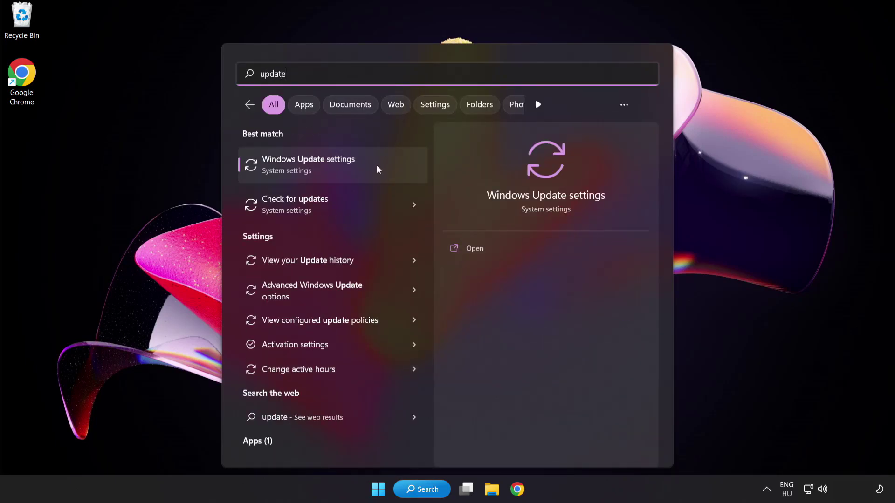
left_click(342, 169)
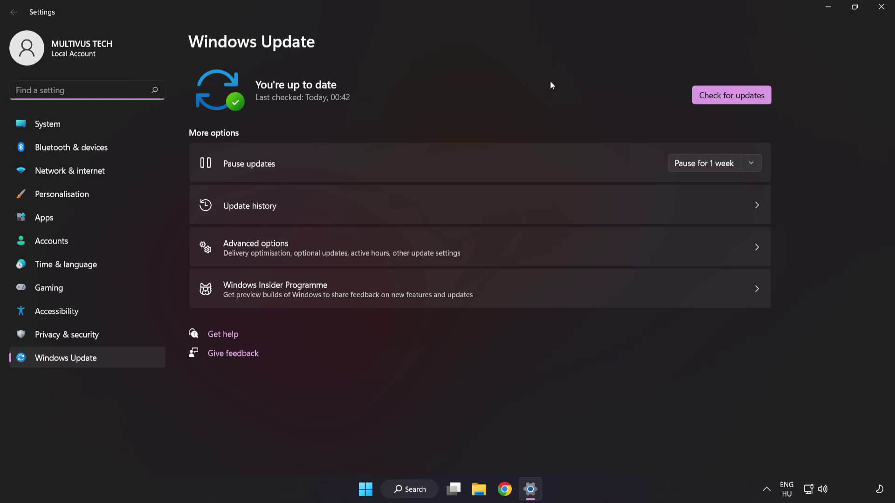
left_click(728, 99)
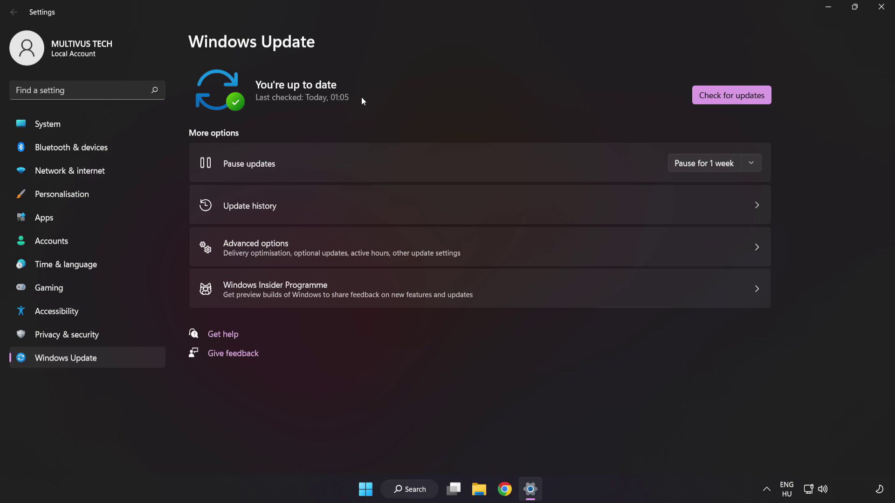
left_click(880, 13)
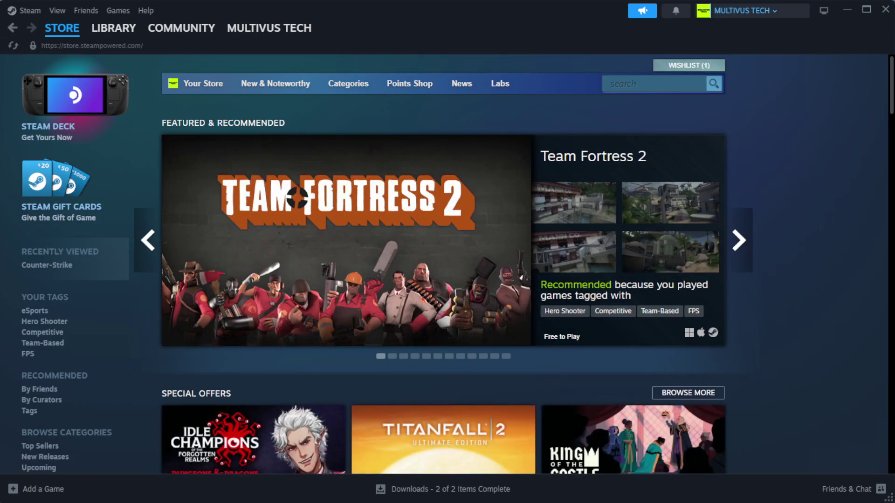
- Go to Steam's Library Home and bring up the options menu for YOUR NOT WORKING GAME
mouse_move(113, 33)
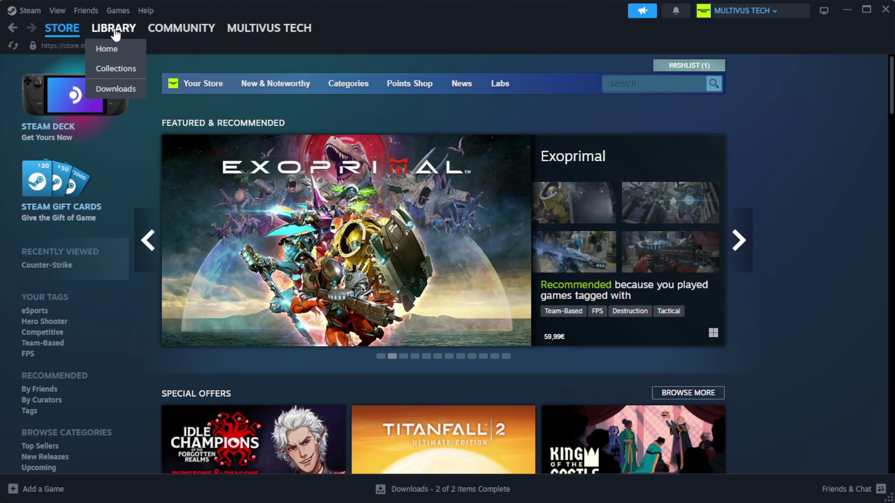
left_click(128, 51)
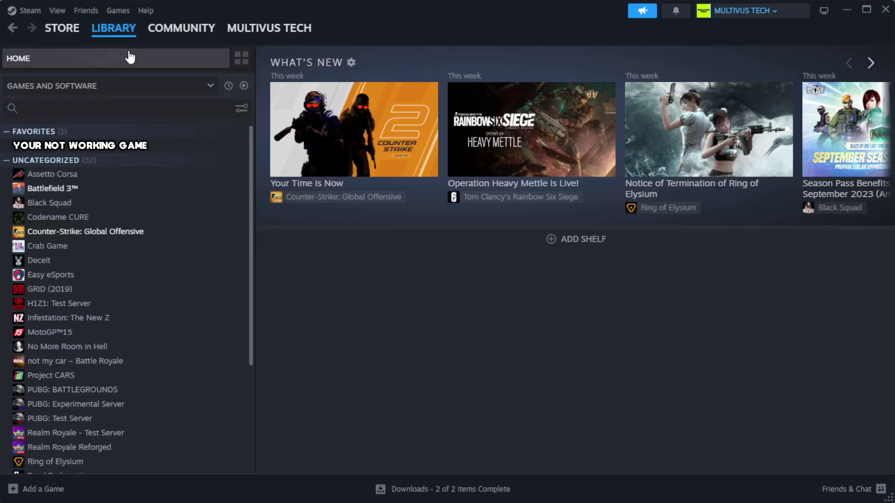
right_click(221, 153)
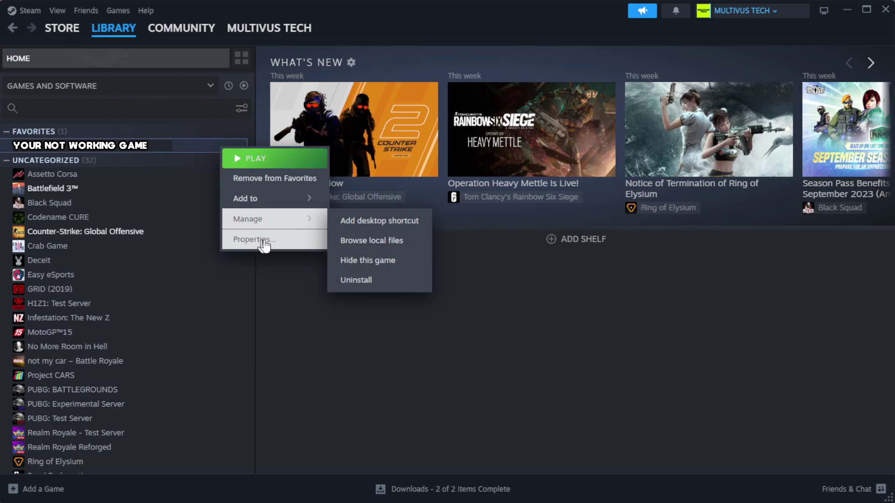
- Verify the game's files from Properties > Installed Files, with all 1039 files validated
left_click(282, 246)
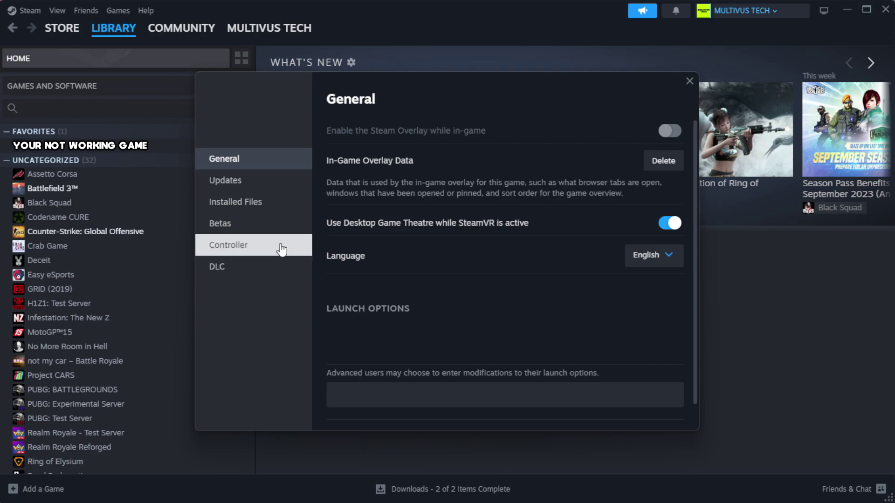
left_click(294, 210)
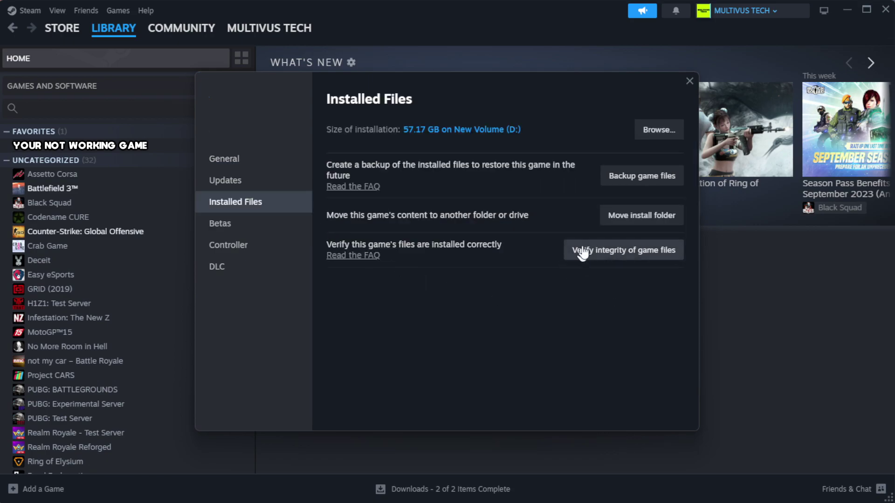
left_click(627, 254)
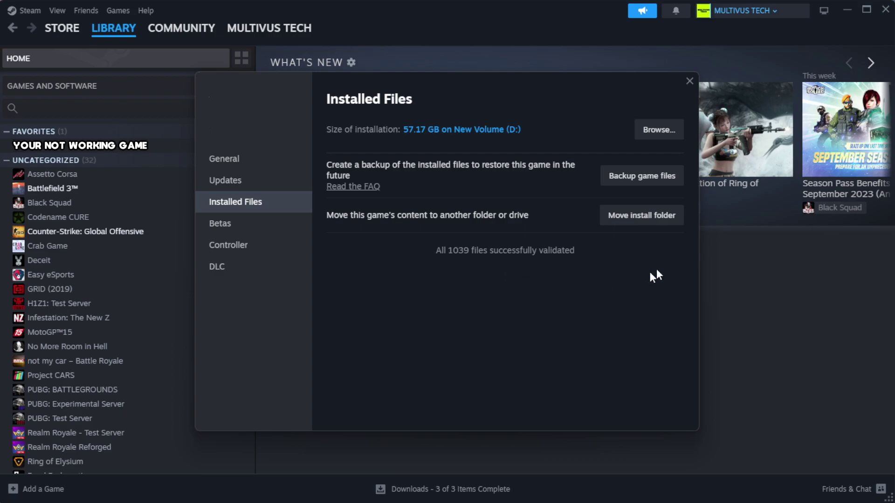
- Open the game's install folder and bring up the YOUR NOT WORKING GAME shortcut's Properties
left_click(657, 139)
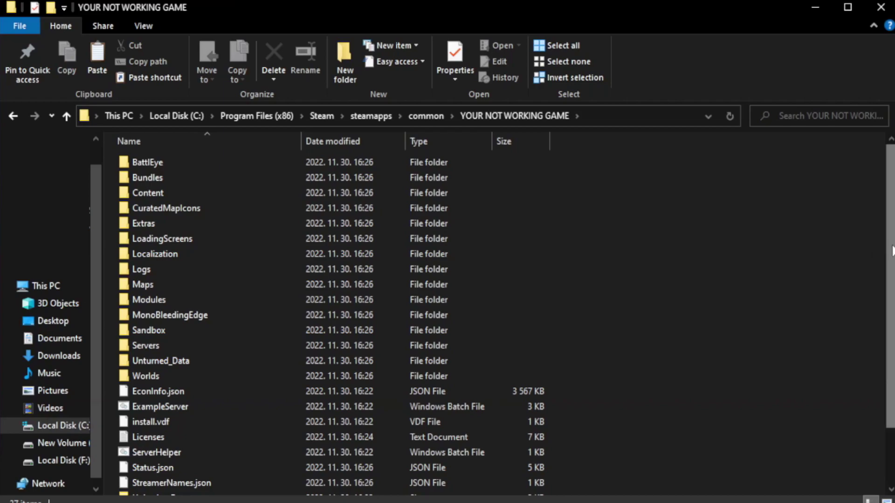
scroll(890, 333, "down", 2)
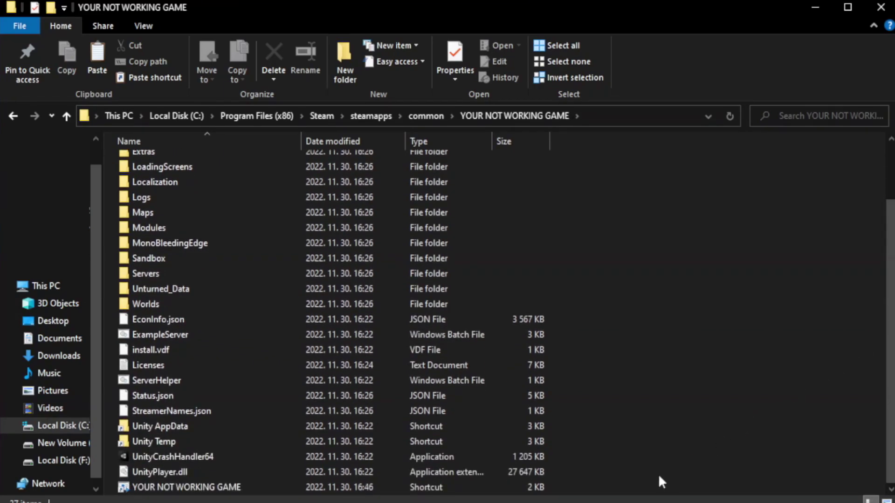
left_click(294, 487)
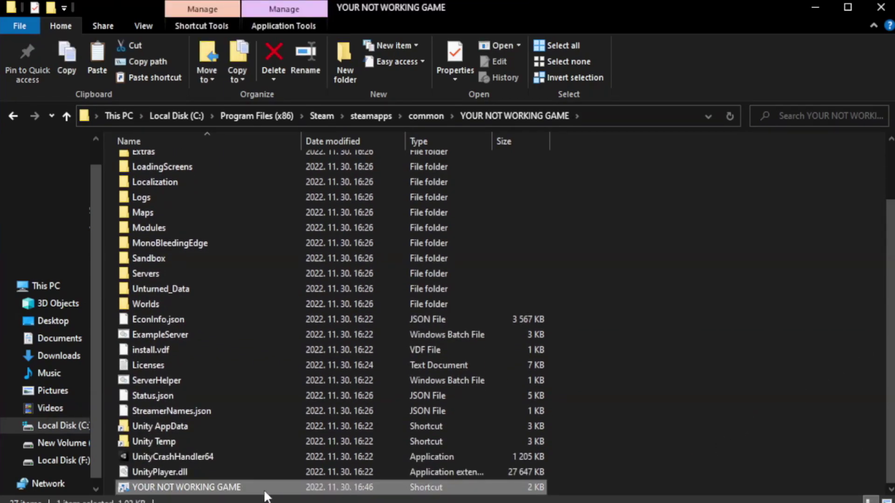
right_click(298, 489)
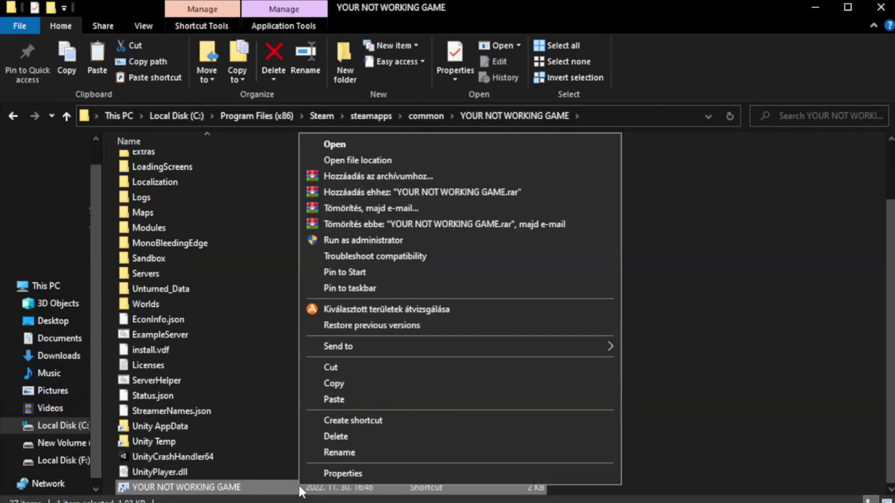
left_click(456, 473)
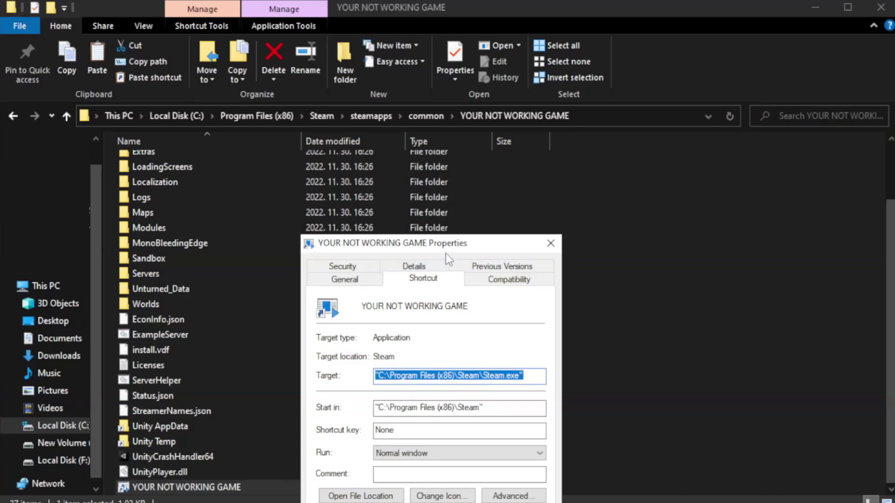
left_click_drag(446, 253, 449, 92)
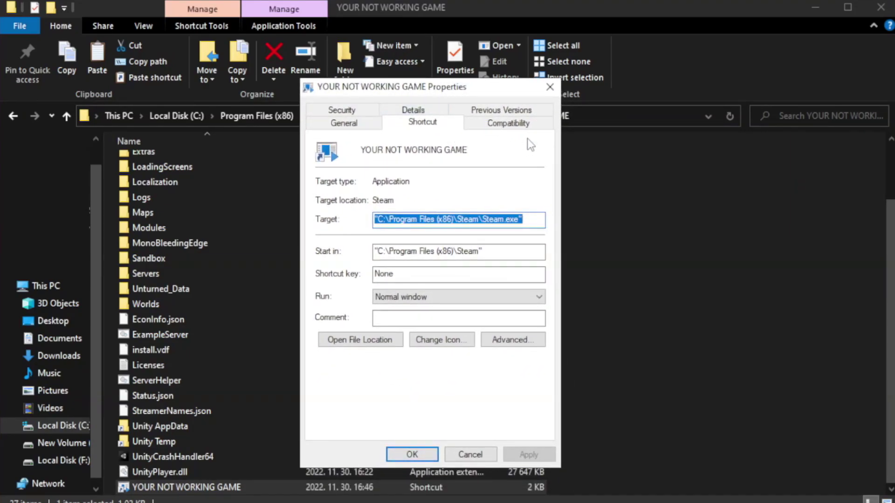
- Set the shortcut to Windows 8 compatibility mode, run as administrator, fullscreen optimizations disabled, and apply
left_click(503, 126)
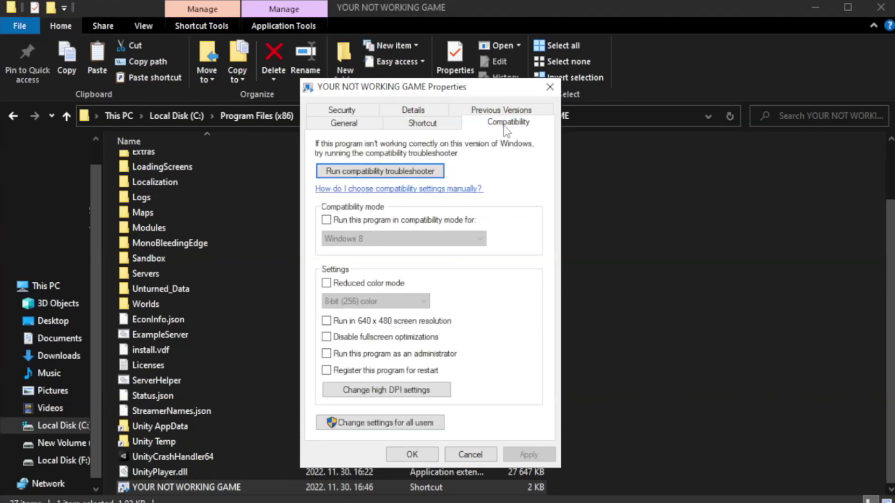
left_click(355, 222)
left_click(390, 238)
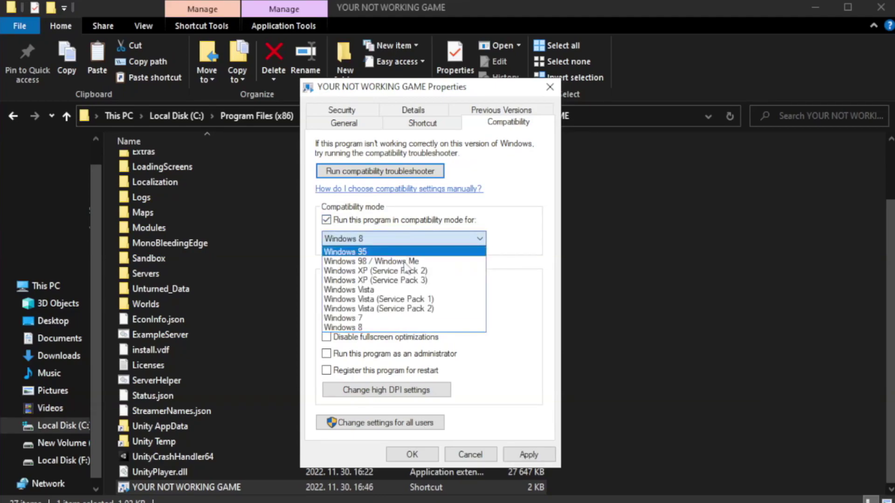
left_click(379, 328)
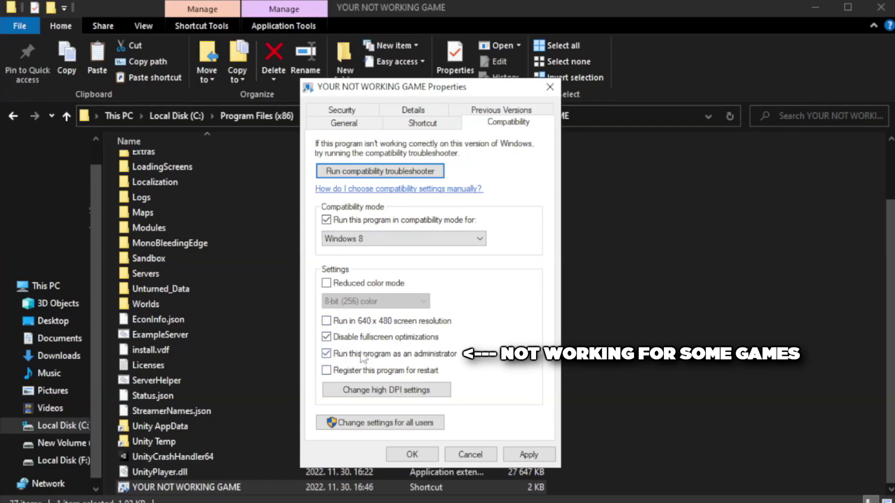
left_click(531, 457)
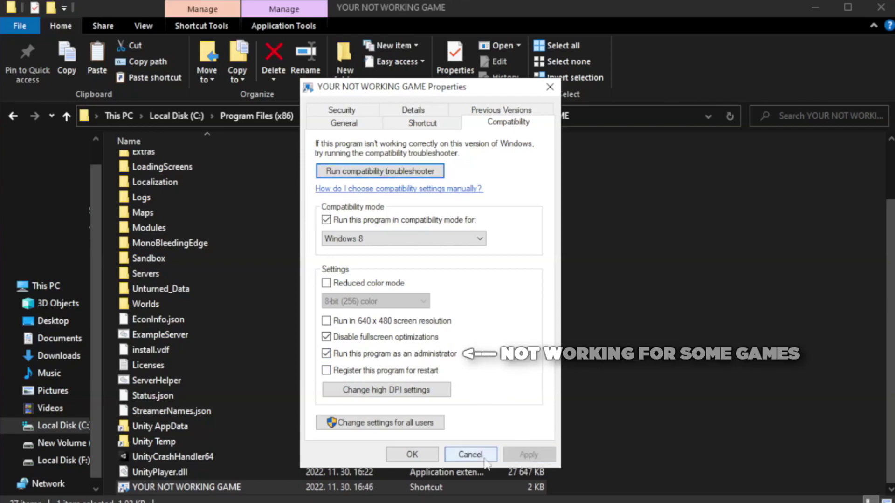
left_click(410, 457)
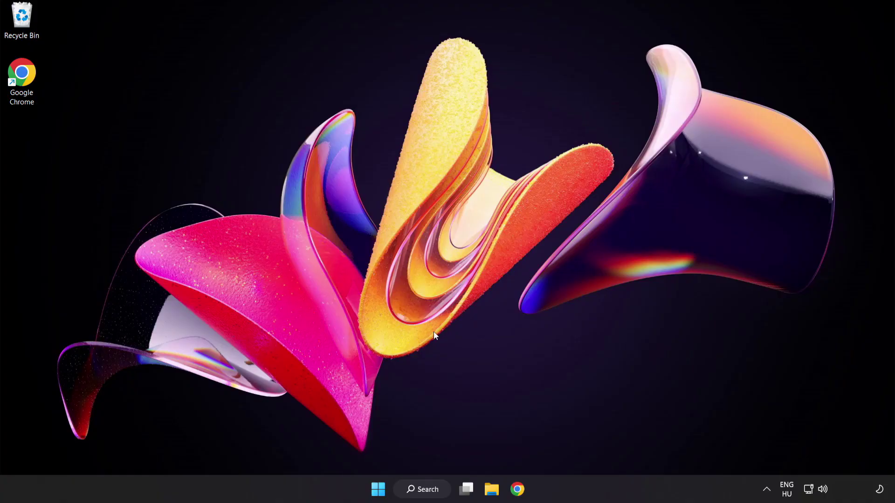
- Open the Win+X quick-link menu from the Start button
right_click(380, 492)
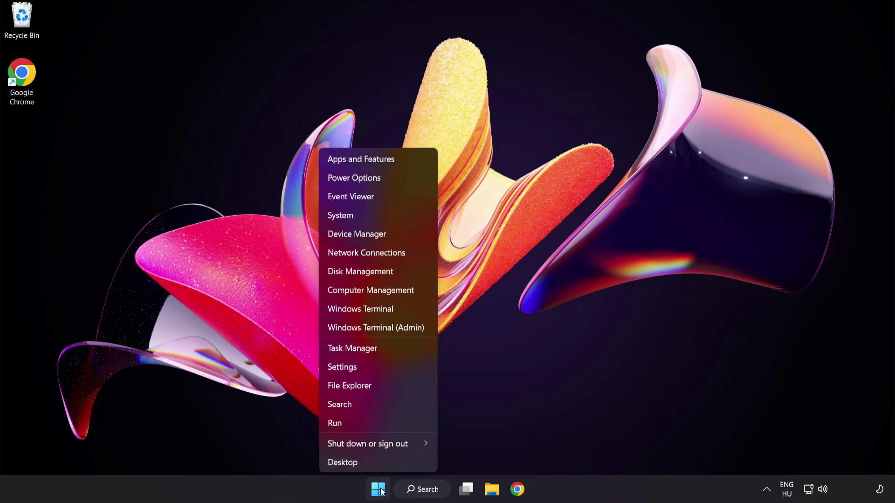
- In Task Manager's Startup list, disable Cortana, Phone Link, Terminal and Windows Security notification icon, then close it
left_click(387, 350)
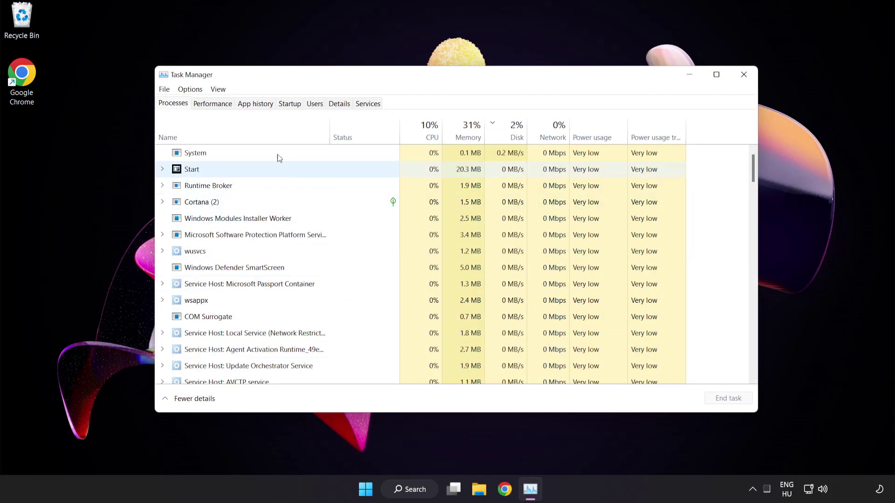
left_click(295, 105)
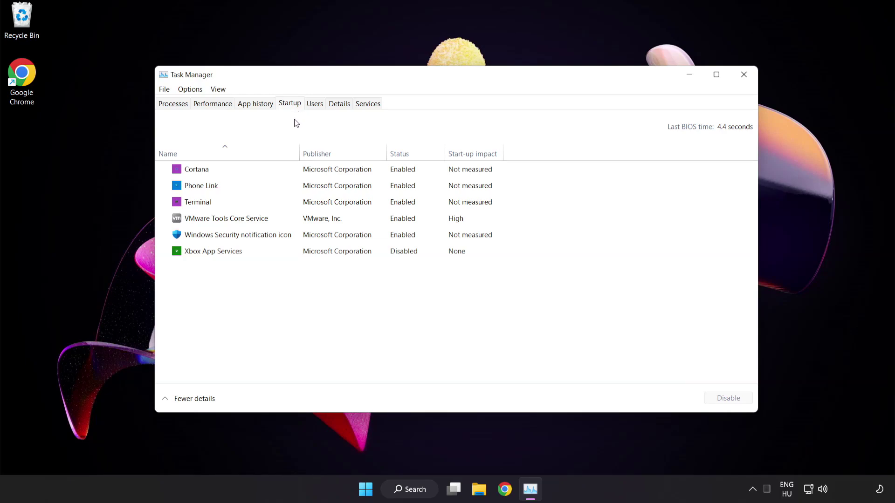
left_click(296, 171)
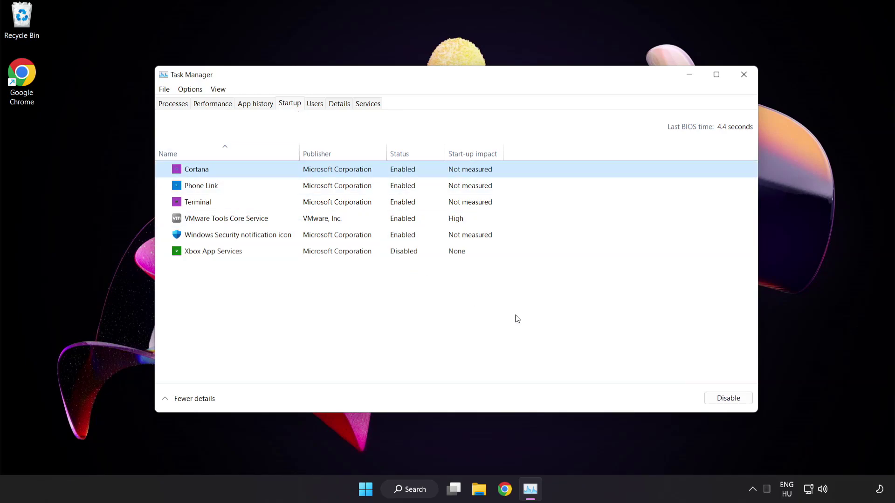
left_click(728, 400)
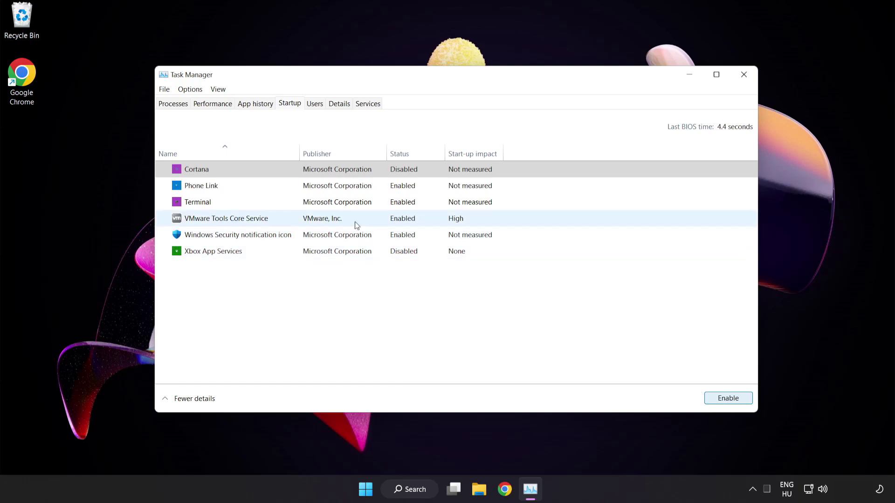
left_click(277, 185)
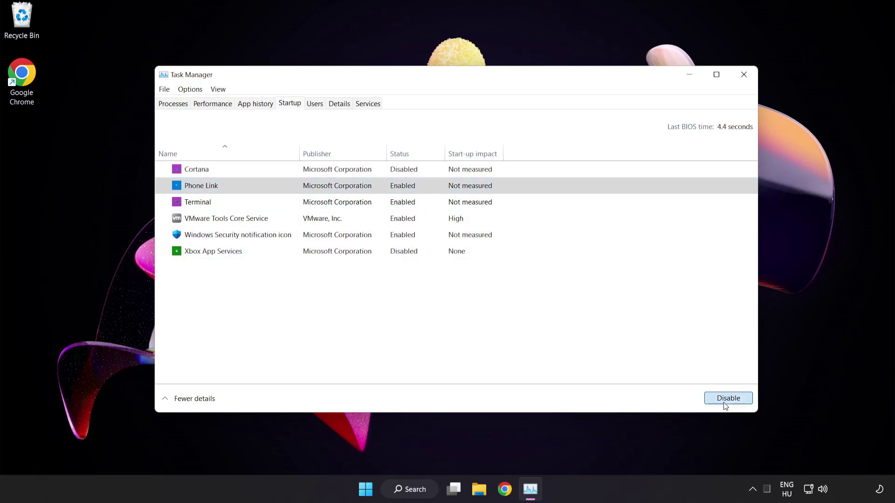
left_click(724, 403)
left_click(283, 203)
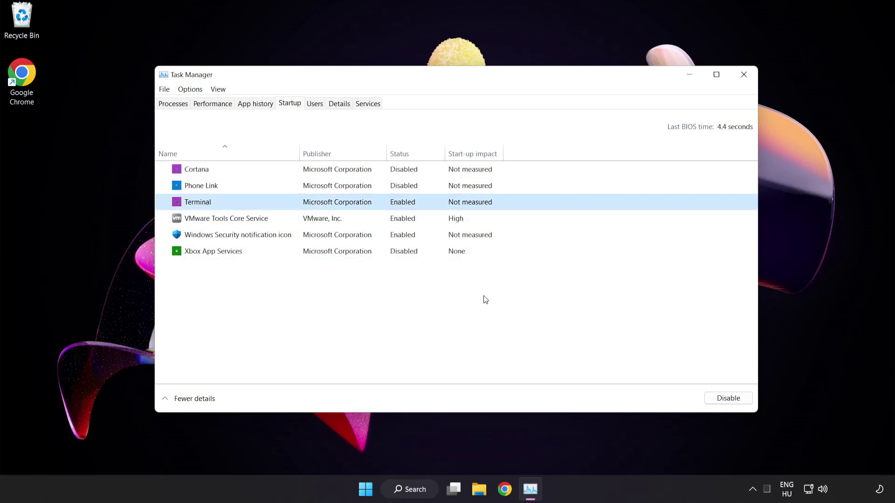
left_click(717, 398)
left_click(303, 235)
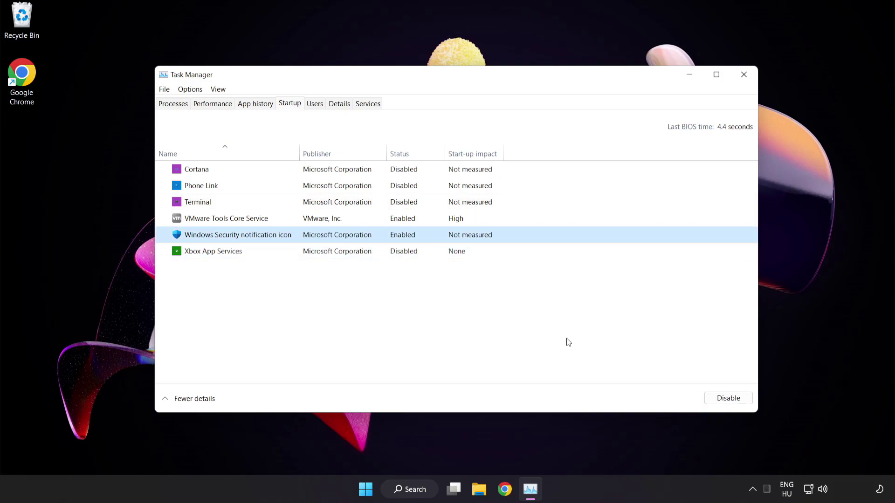
left_click(720, 398)
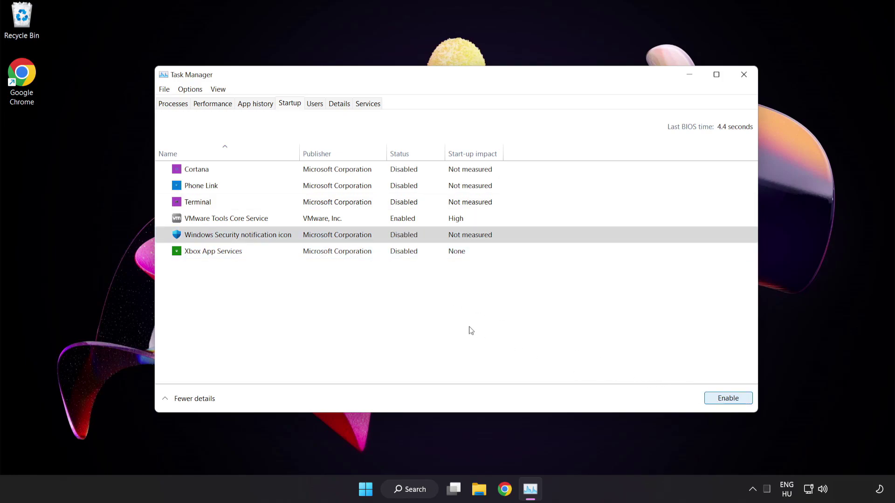
left_click(743, 76)
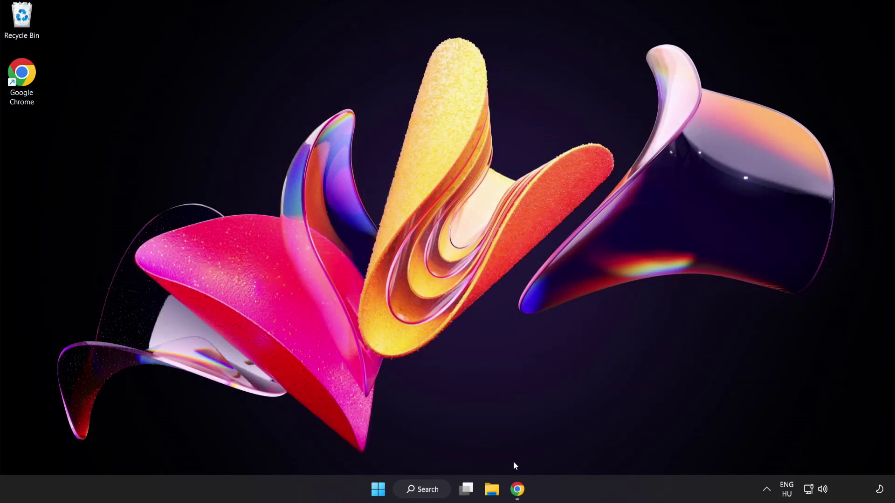
- Return to Chrome's DirectX page and download the End-User Runtime Web Installer, dxwebsetup (1).exe
left_click(516, 489)
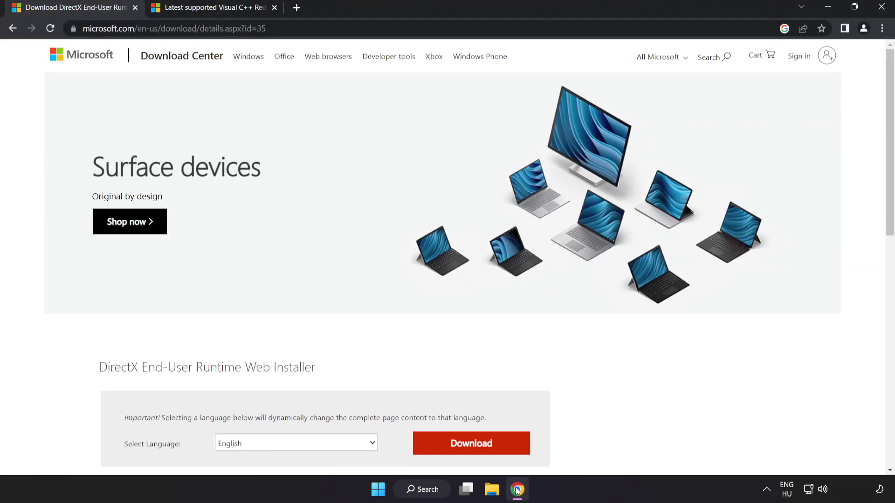
left_click(360, 24)
left_click(360, 25)
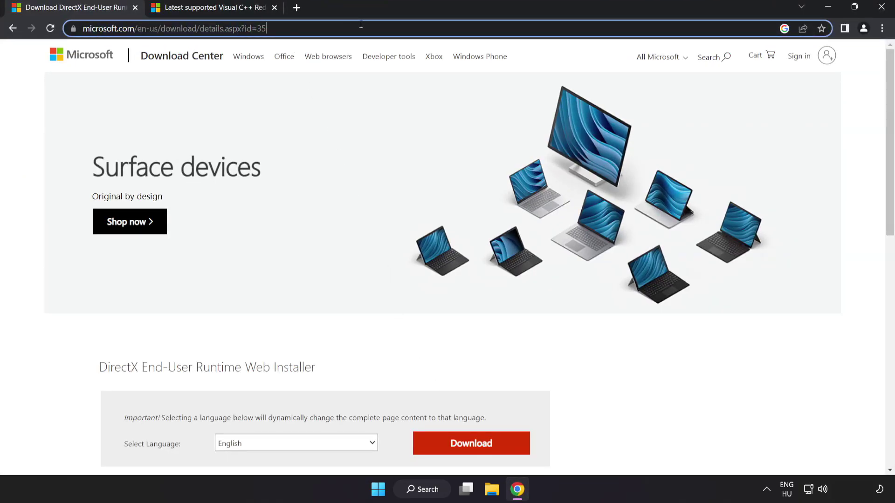
left_click(624, 379)
scroll(511, 299, "down", 3)
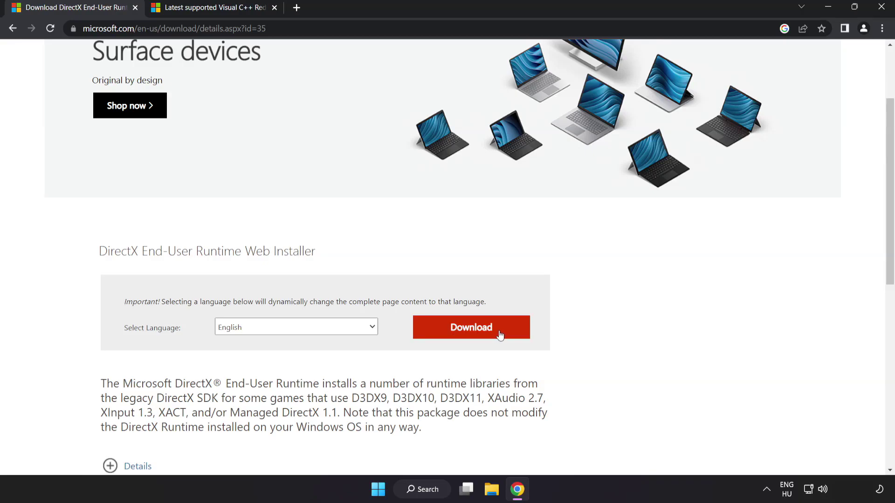
left_click(482, 336)
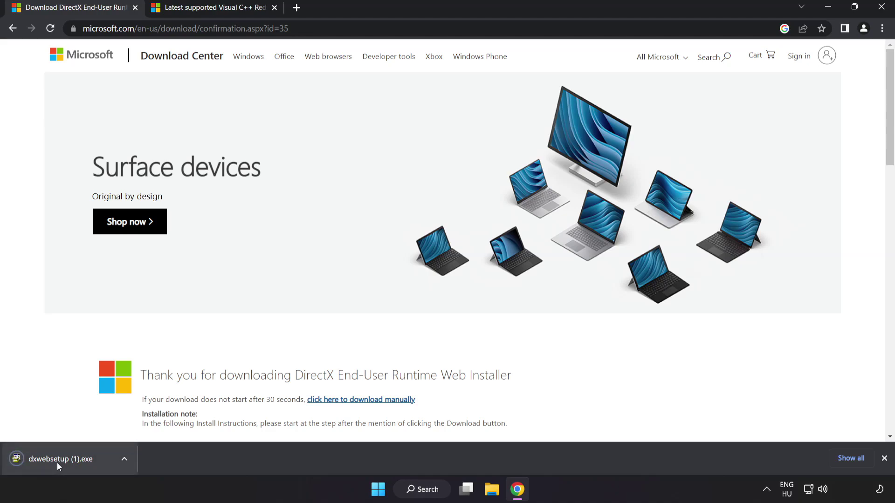
- Launch the downloaded DirectX installer and accept its license agreement
left_click(74, 459)
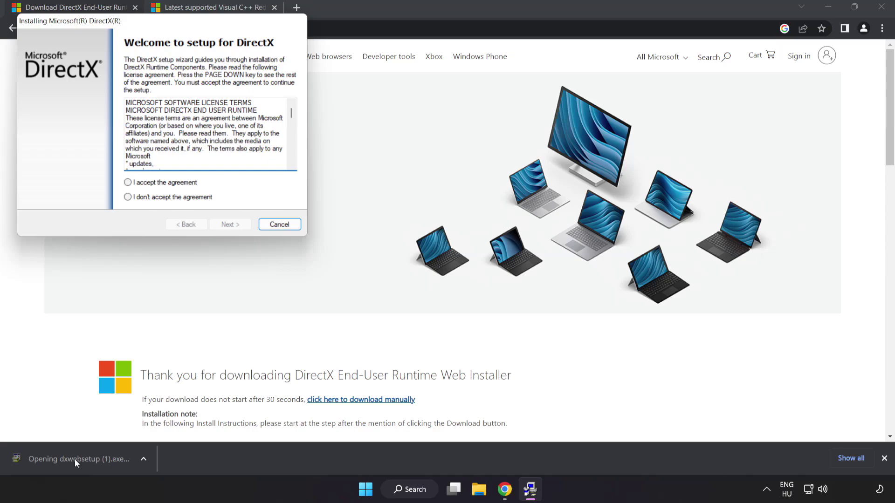
left_click_drag(134, 22, 409, 119)
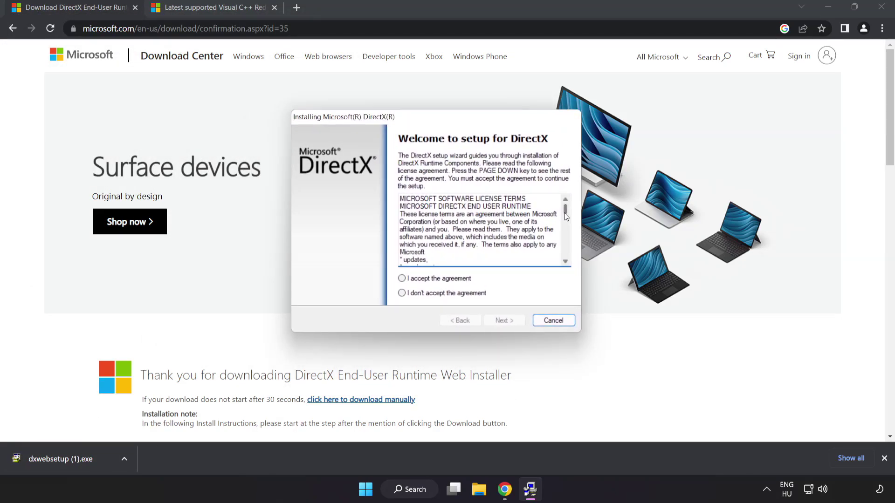
left_click_drag(565, 214, 572, 266)
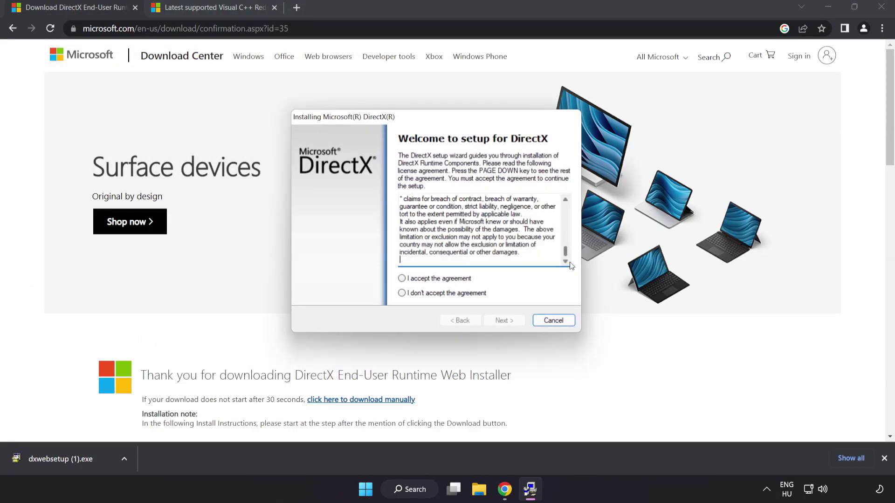
left_click(419, 282)
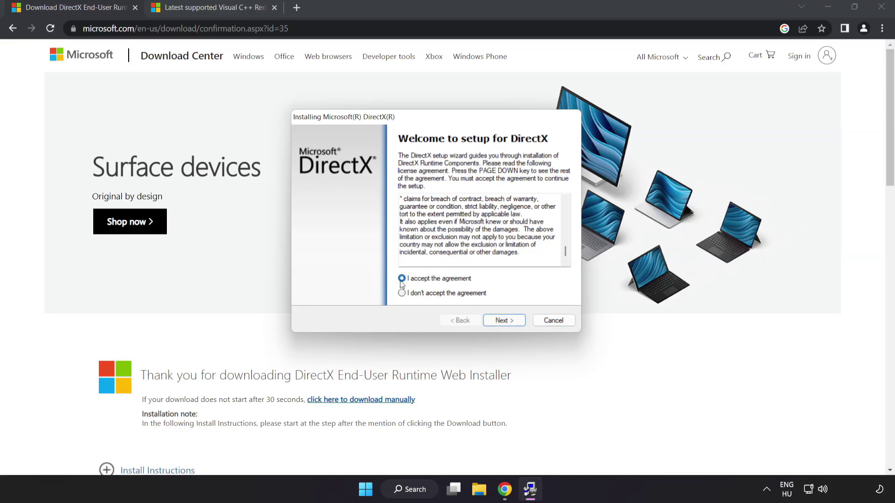
left_click(504, 323)
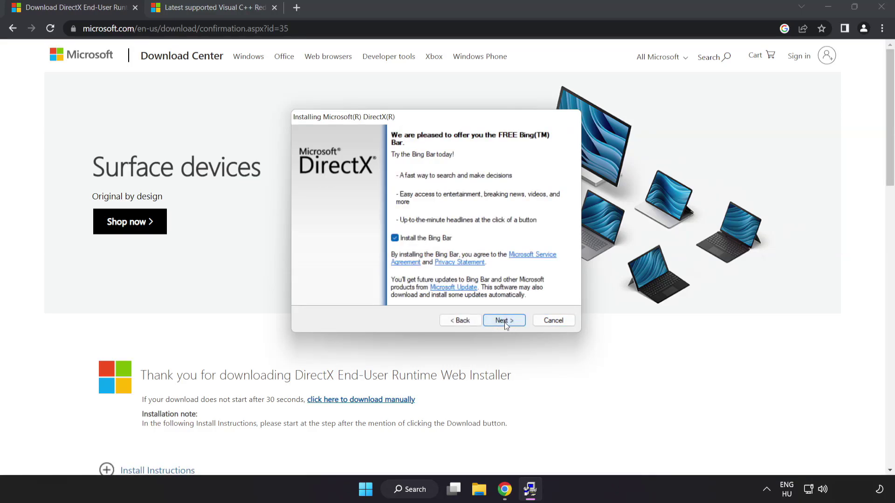
- Skip the Bing Bar and finish setup, which reports an equivalent DirectX already installed
left_click(395, 239)
left_click(507, 320)
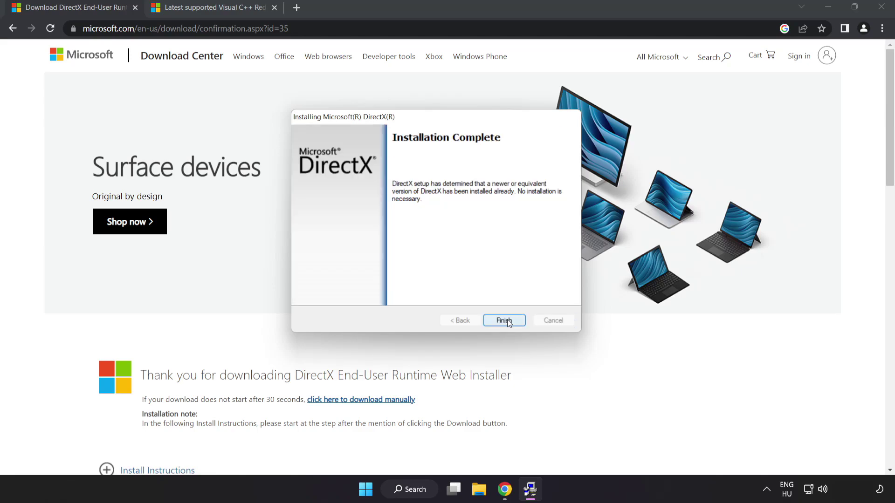
left_click(504, 321)
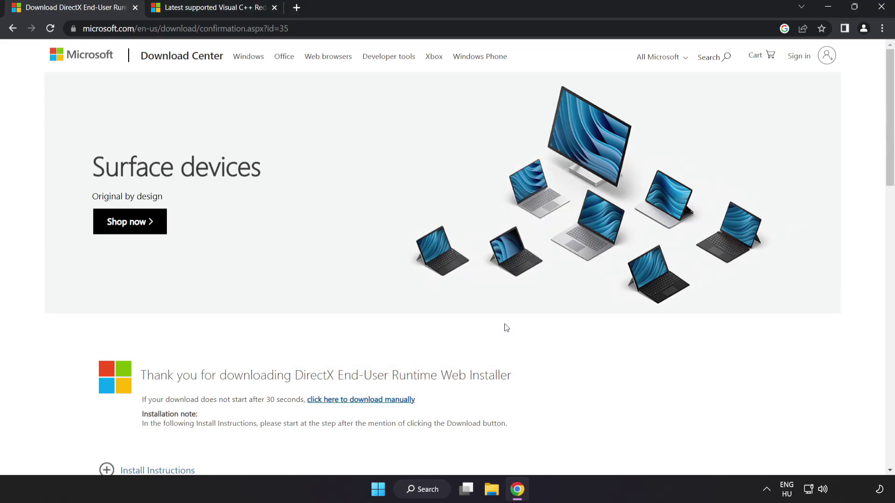
- Close the DirectX tab and return to the Visual C++ downloads page
left_click(135, 8)
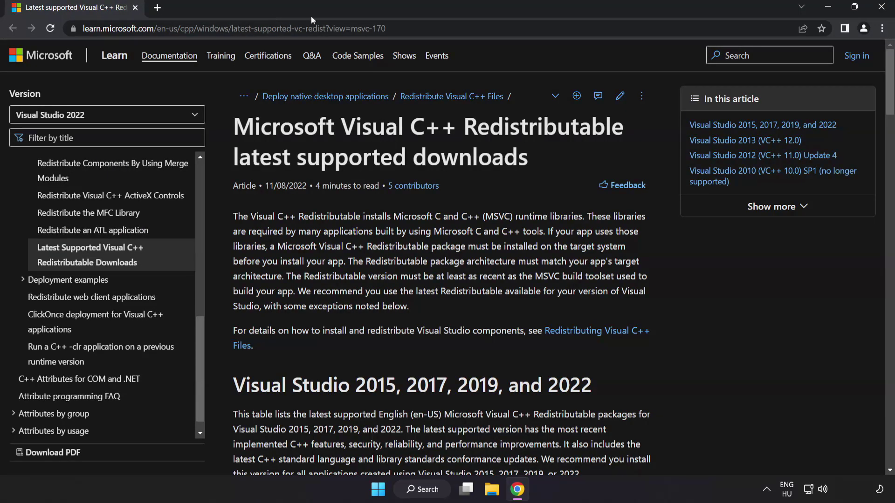
left_click(401, 28)
left_click(527, 32)
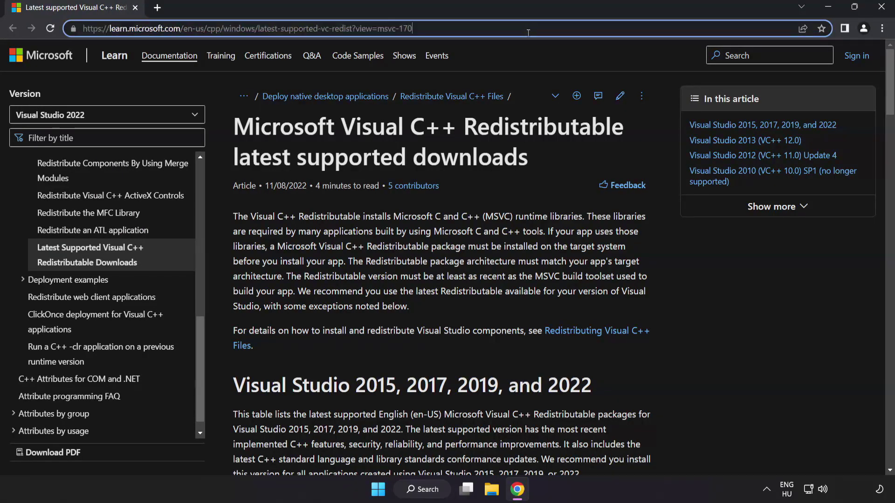
left_click(447, 139)
- Download the ARM64, x86 and x64 vc_redist installers from the download table
left_click_drag(883, 88, 883, 130)
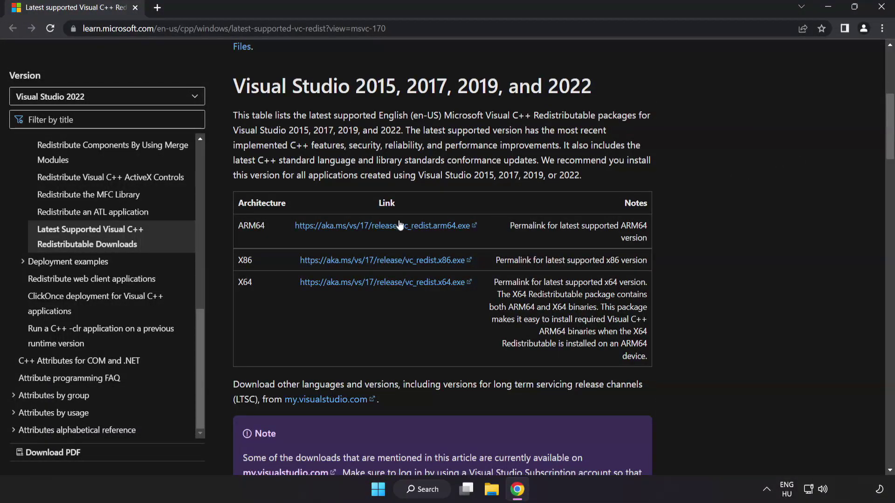
left_click(370, 227)
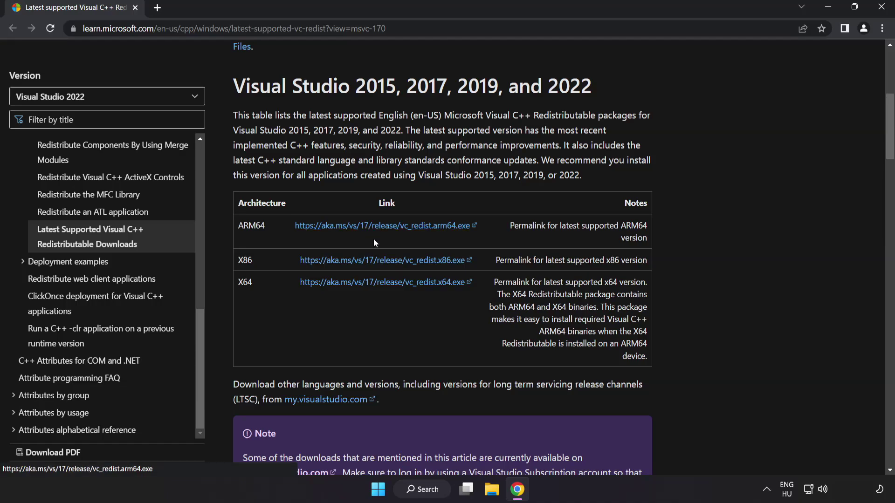
left_click(379, 268)
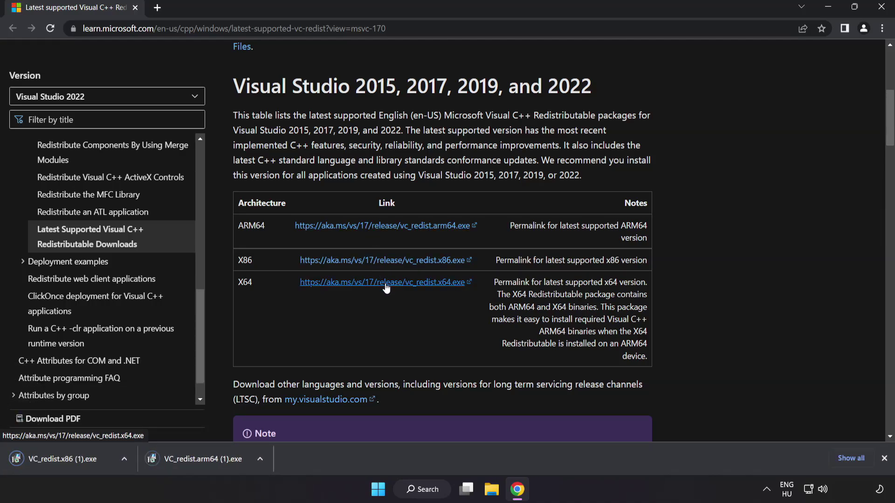
left_click(384, 283)
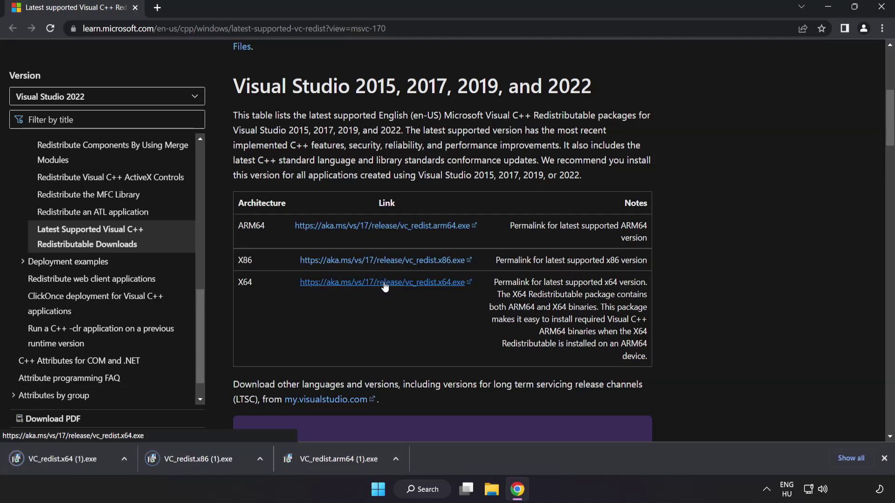
- Attempt the ARM64 redistributable install with the license accepted, then dismiss its failure message
left_click(336, 460)
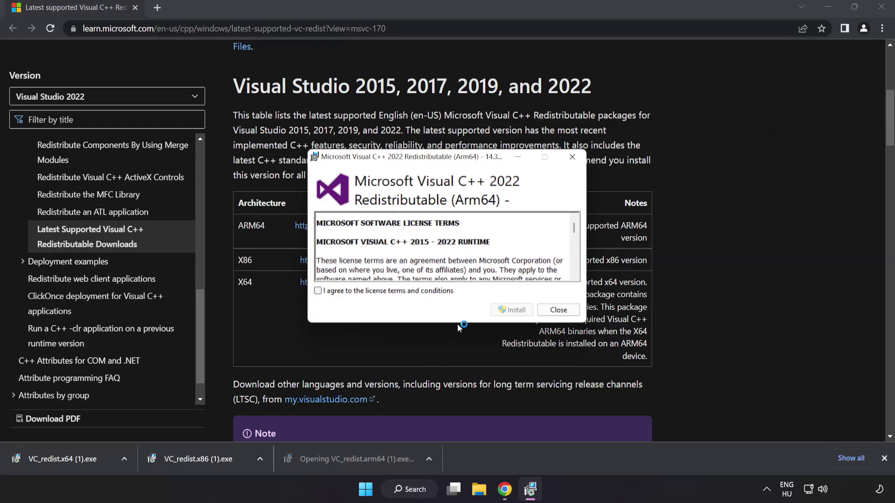
left_click_drag(574, 225, 573, 270)
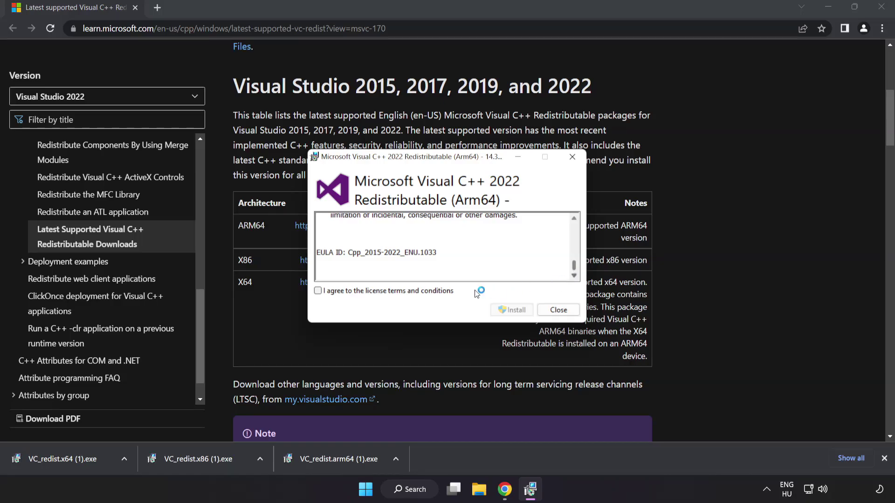
left_click(318, 291)
left_click(510, 310)
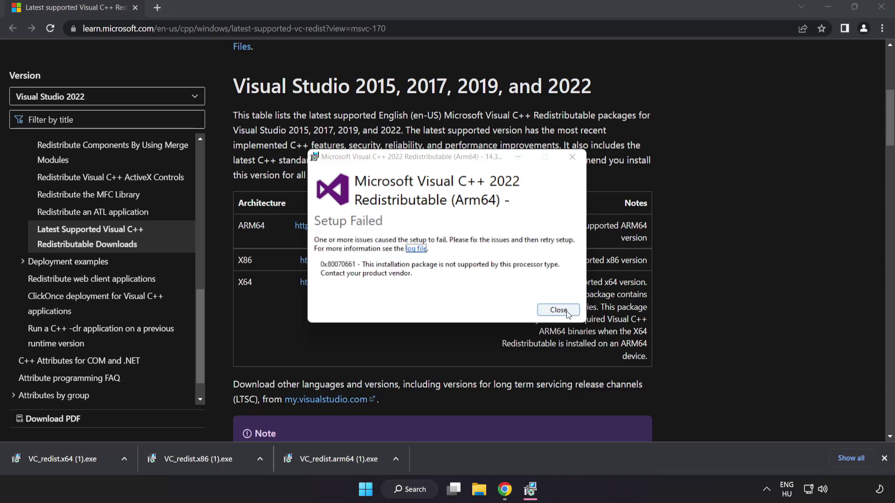
left_click(559, 310)
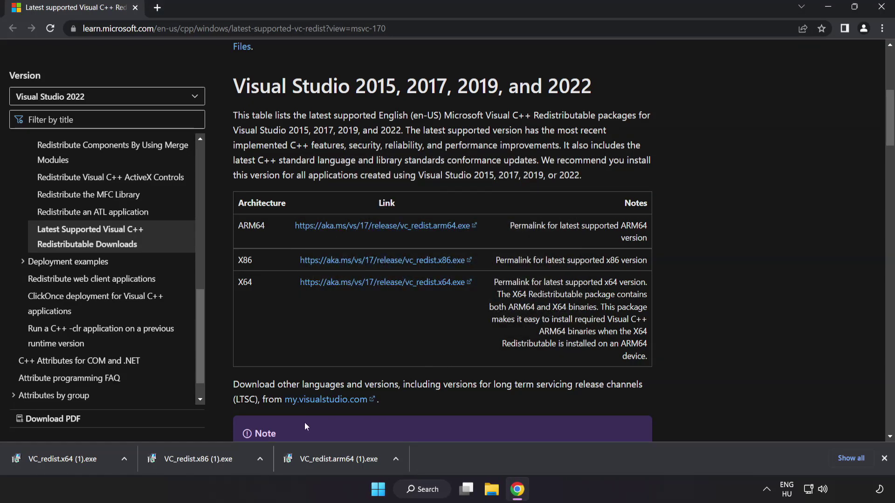
- Install the x86 redistributable successfully, then attempt x64 and dismiss its failure
left_click(202, 460)
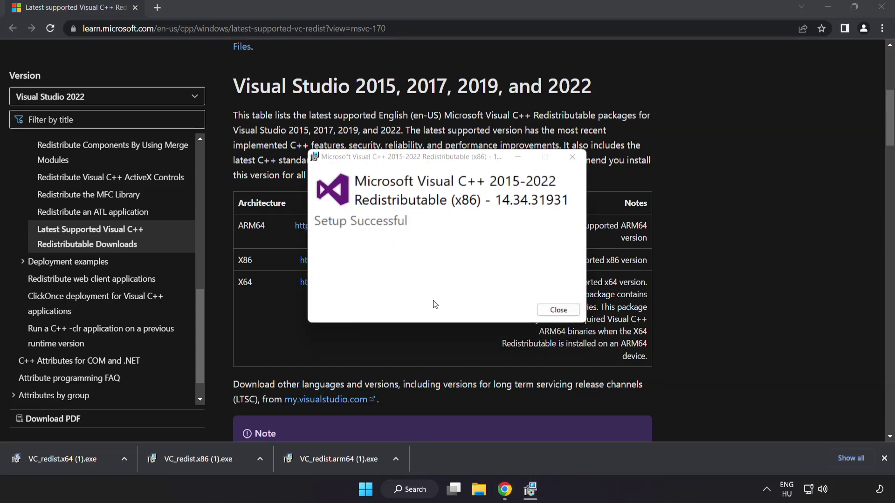
left_click(557, 310)
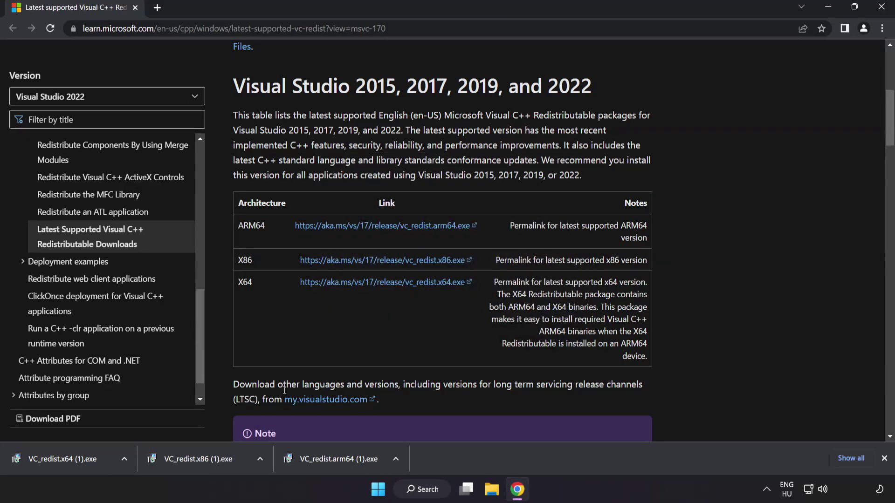
left_click(80, 458)
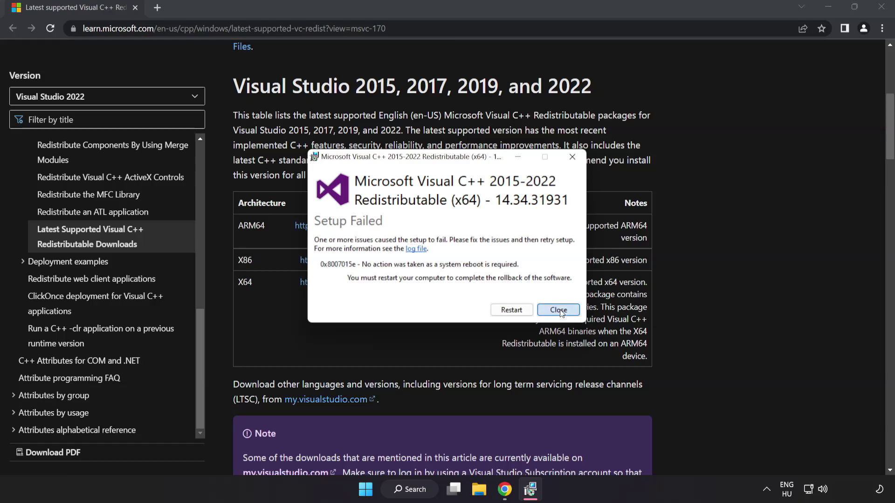
left_click(559, 309)
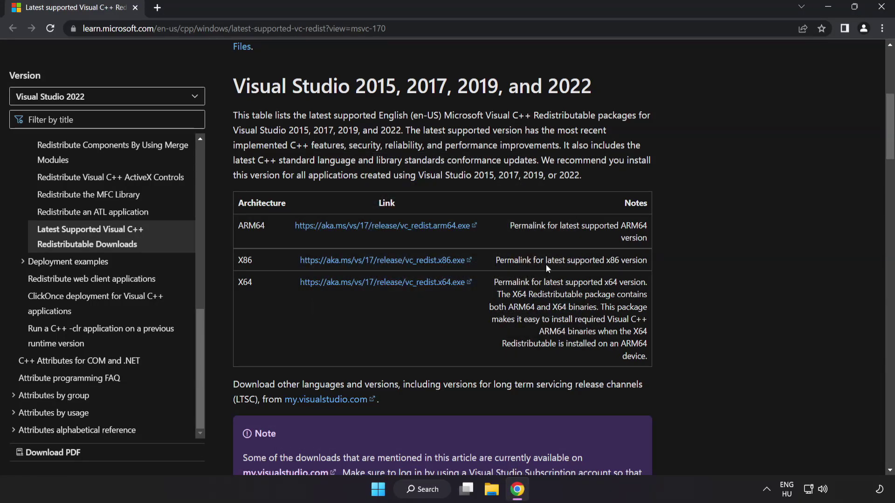
- Close Chrome, search for cmd, and bring up Command Prompt's launch options
left_click(880, 7)
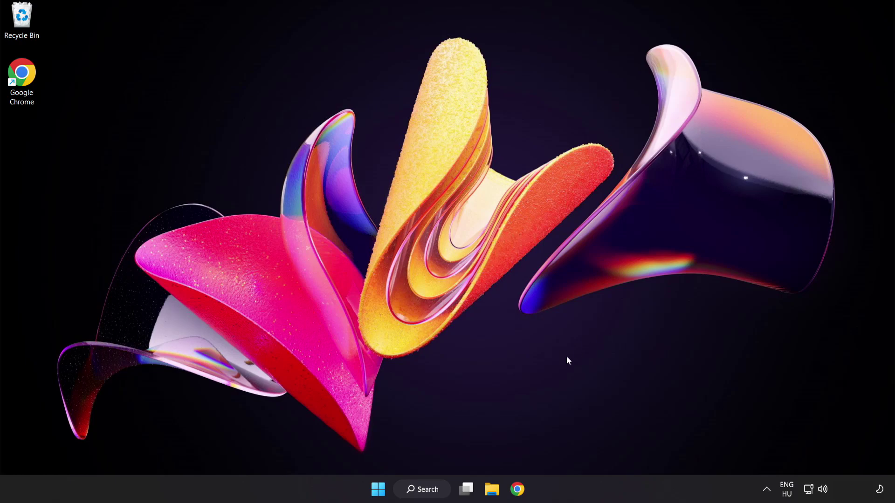
left_click(425, 493)
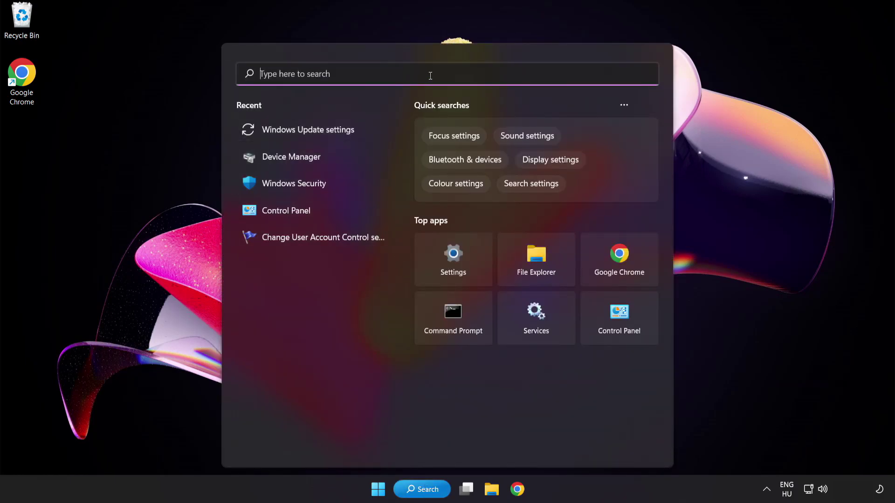
type("cmd")
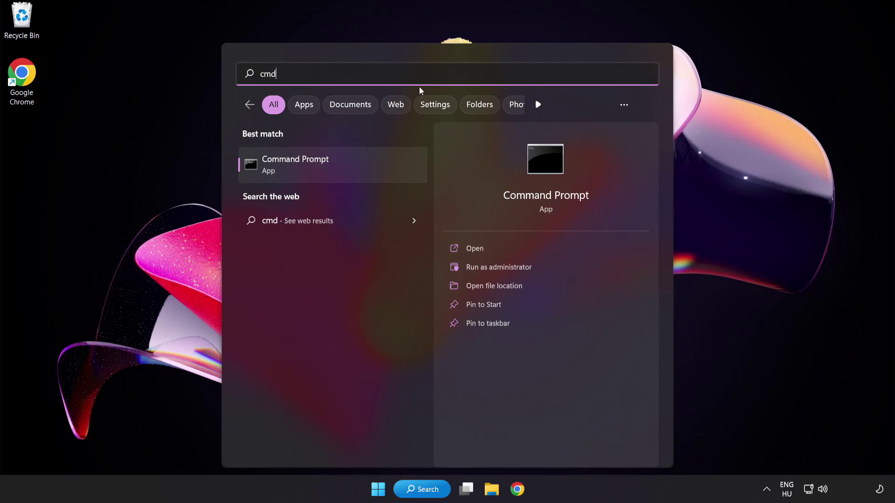
right_click(335, 171)
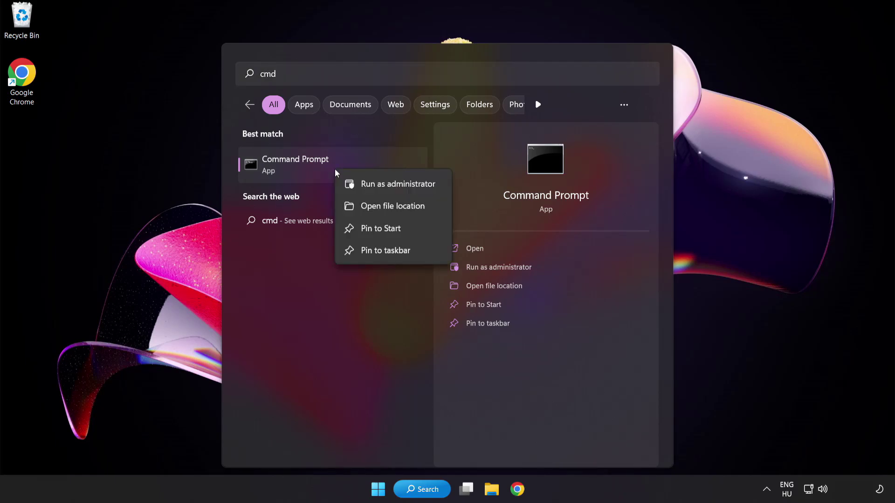
- Run sfc /scannow in an administrator Command Prompt, then close it after no violations are found
left_click(377, 186)
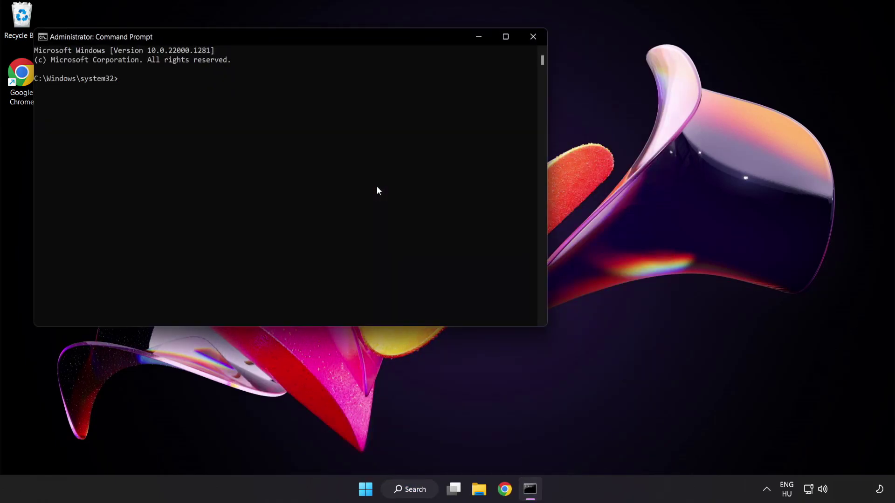
left_click_drag(256, 39, 389, 88)
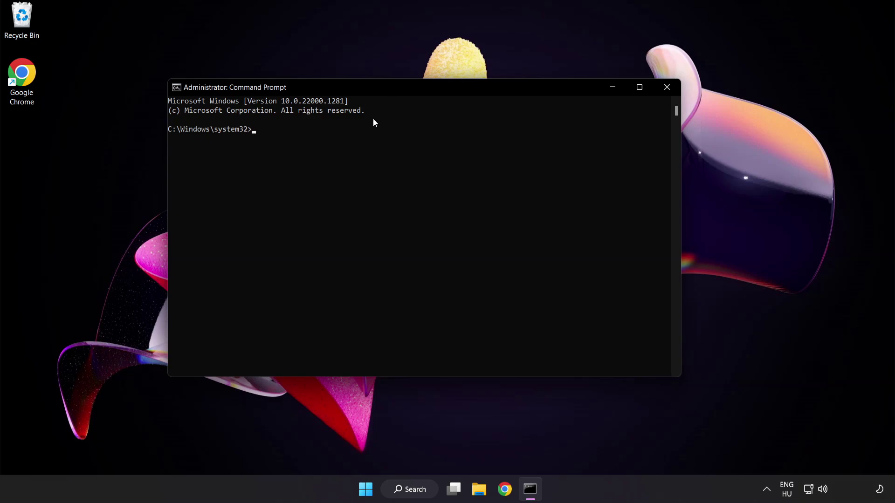
type("sfc")
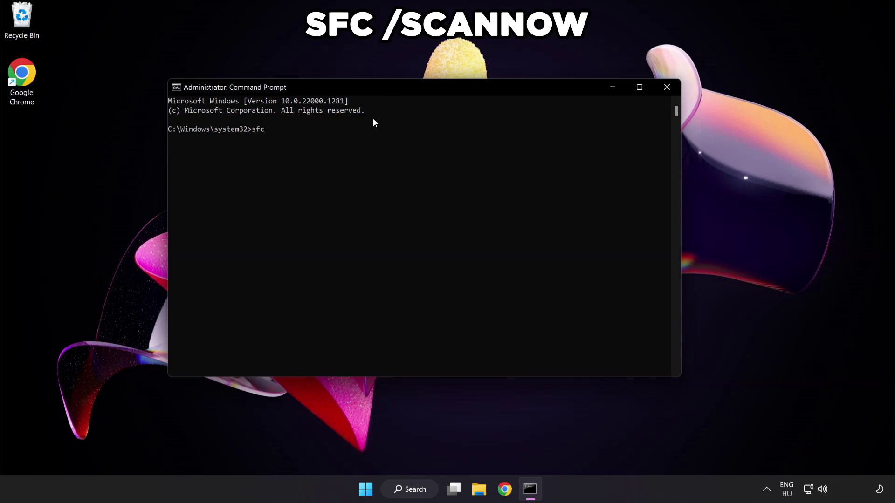
type(" /scannow")
key("Return")
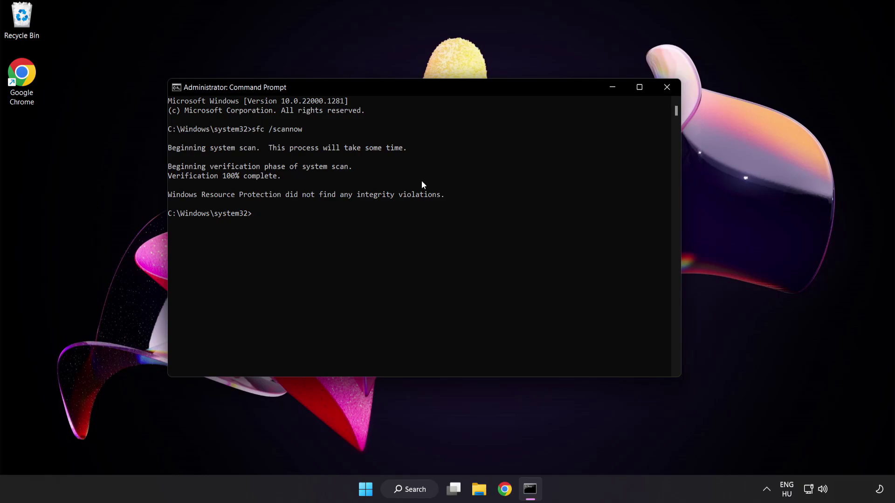
left_click(666, 87)
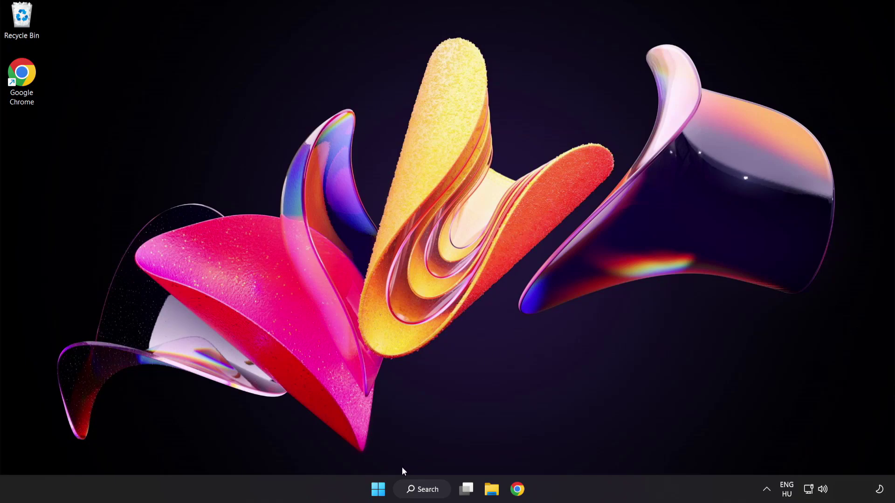
- Bring up the Start menu's power options to restart the PC
left_click(378, 489)
left_click(593, 449)
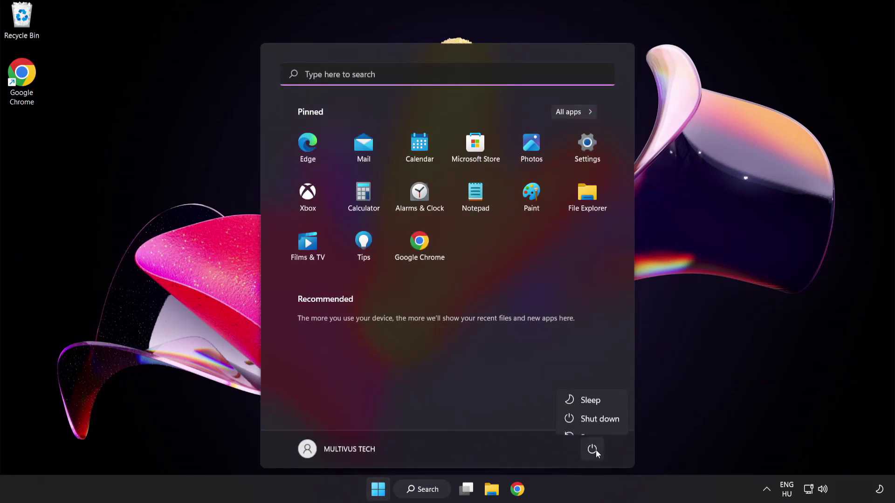